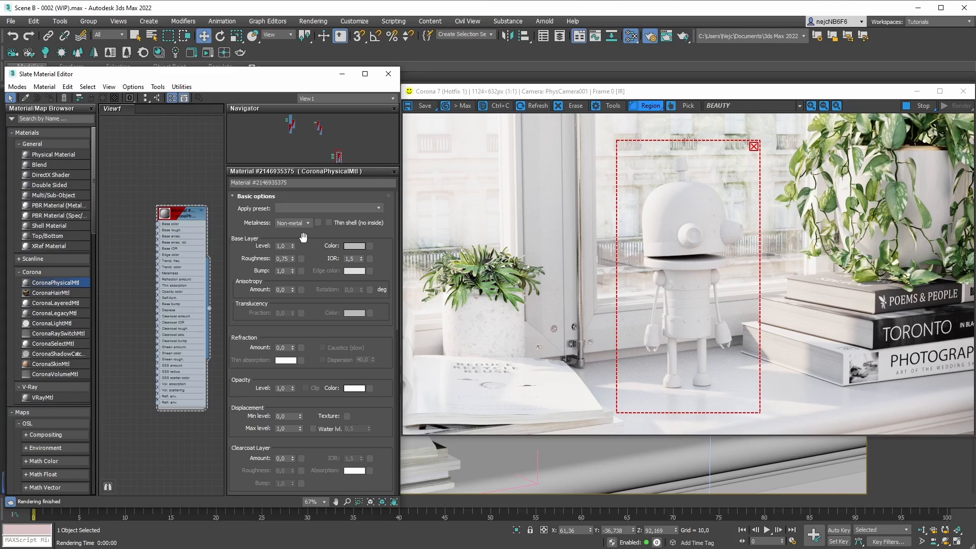
click(309, 223)
click(308, 225)
click(343, 209)
scroll(356, 216, down, 3)
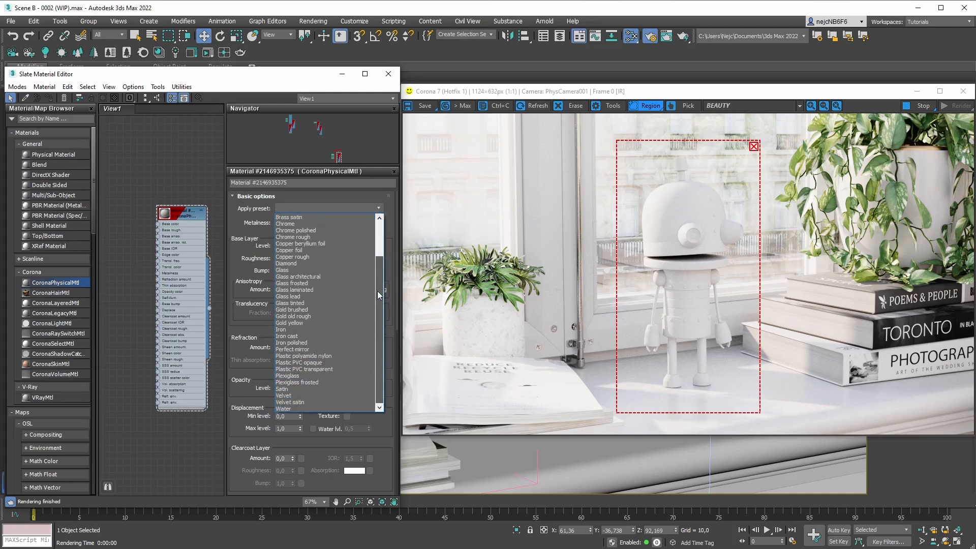
click(380, 208)
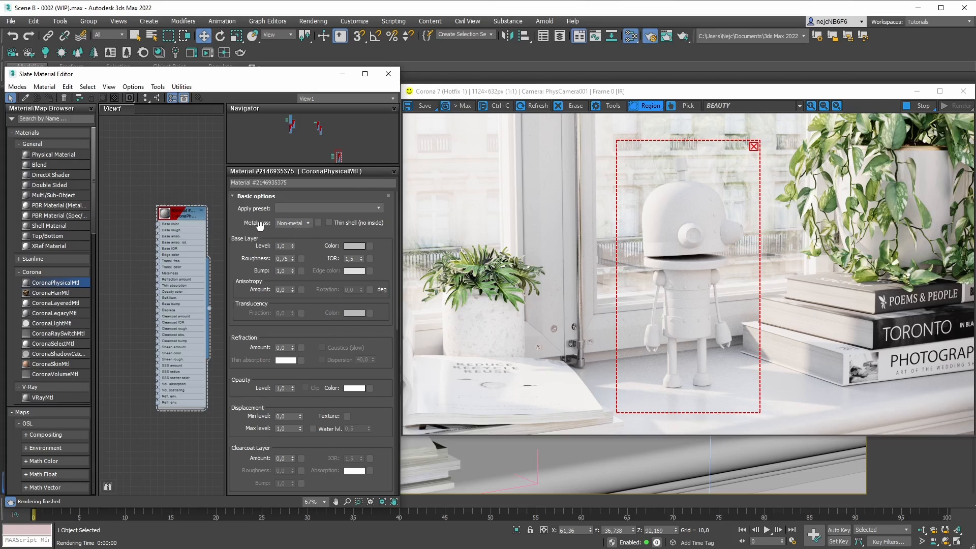
- Set the robot material's metalness to Metal and its base layer roughness to 0,25
click(308, 224)
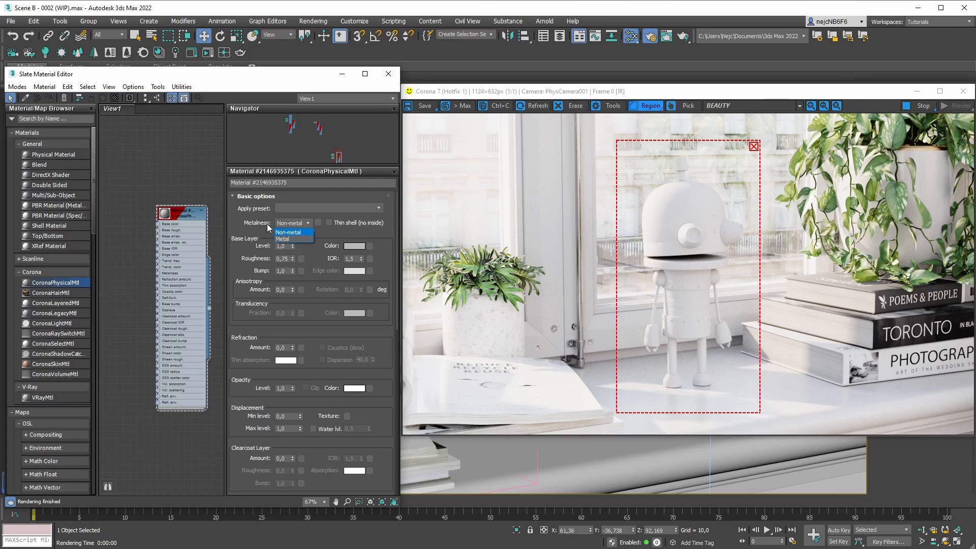
click(289, 240)
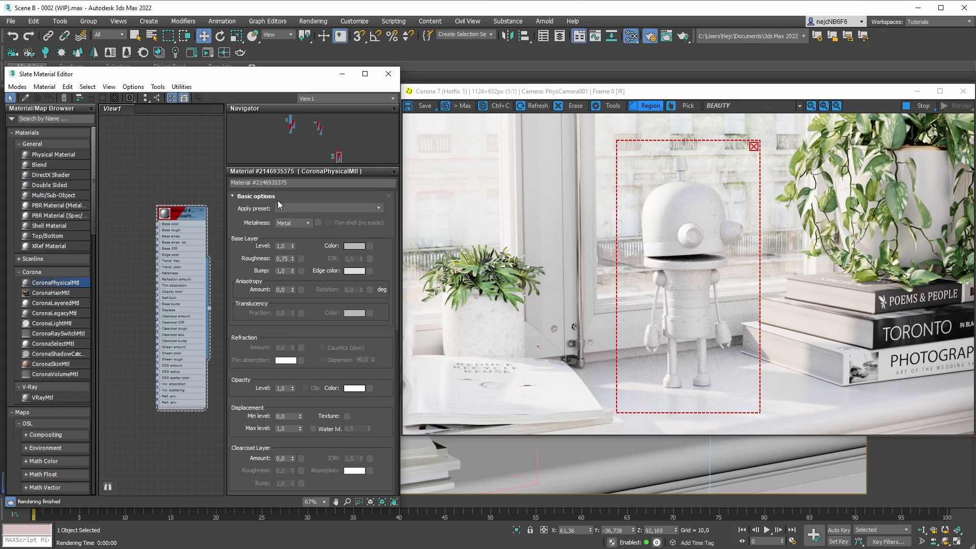
click(307, 224)
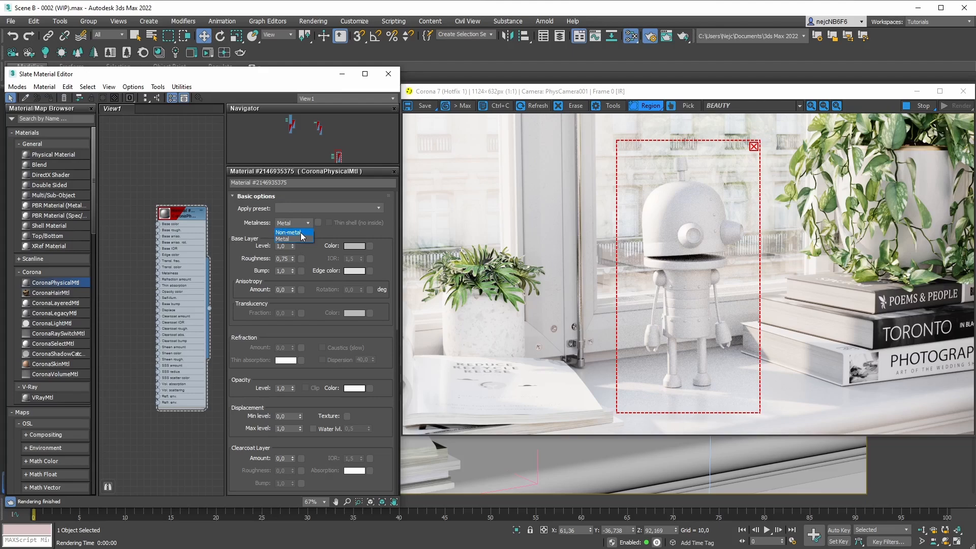
click(308, 224)
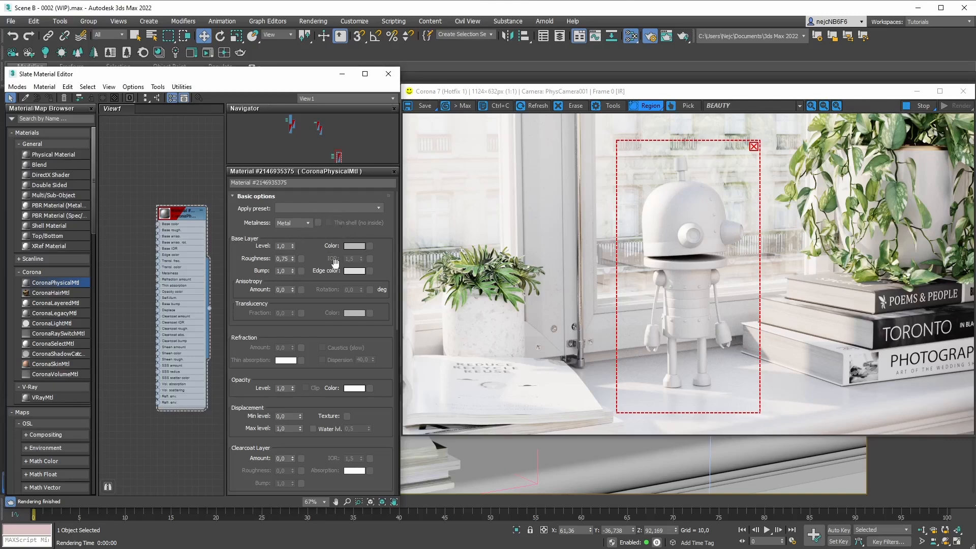
click(308, 224)
click(300, 238)
drag(293, 259, 300, 285)
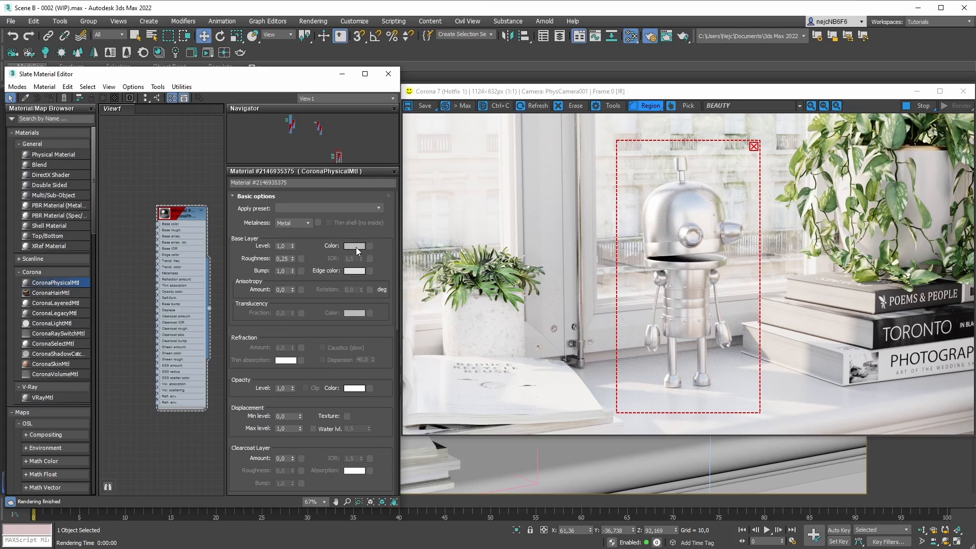
- Give the base color a copper tone with hue 21 and saturation 92
click(356, 246)
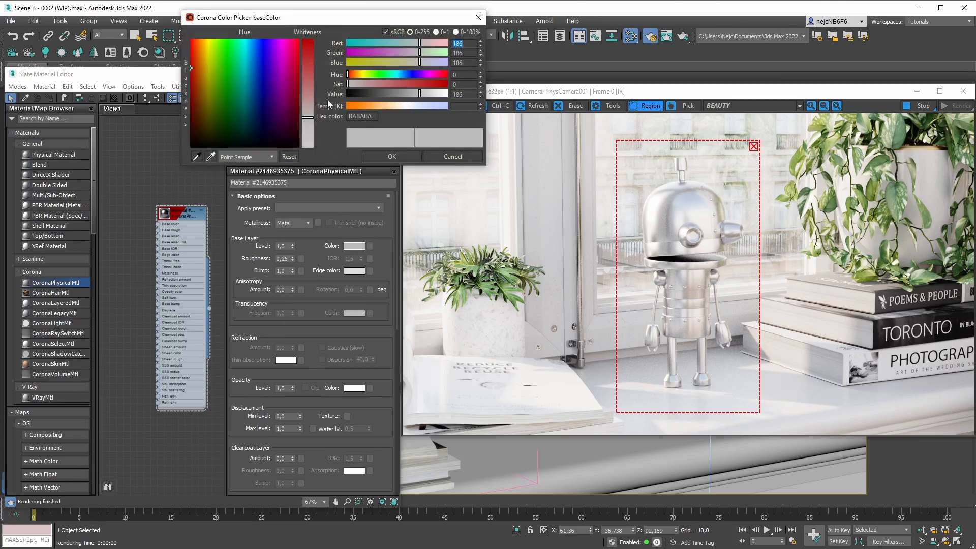
click(357, 77)
drag(358, 83, 391, 83)
click(357, 76)
click(354, 74)
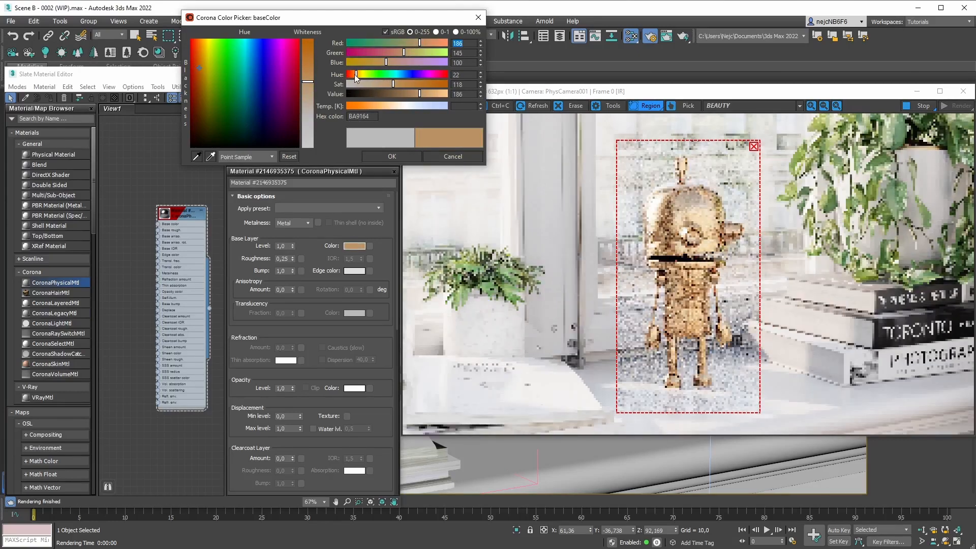
click(382, 83)
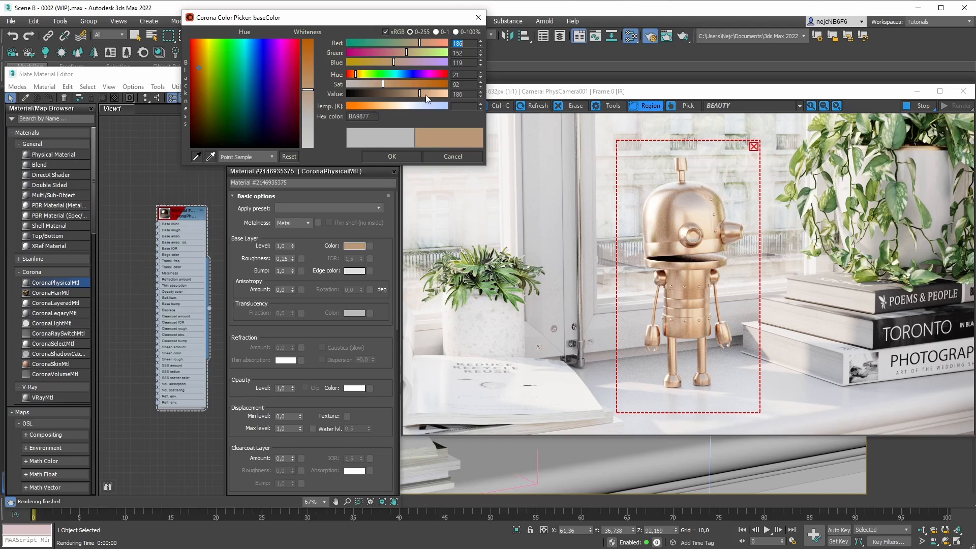
- Try the base color's brightness value at 65, 243 and 255 to compare dark and bright metal reflections
drag(419, 95, 373, 95)
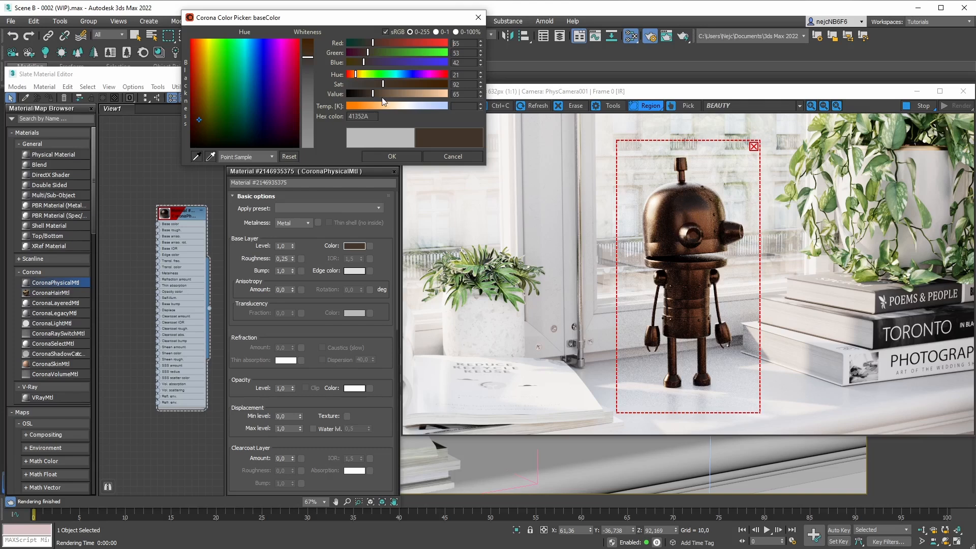
drag(373, 95, 443, 95)
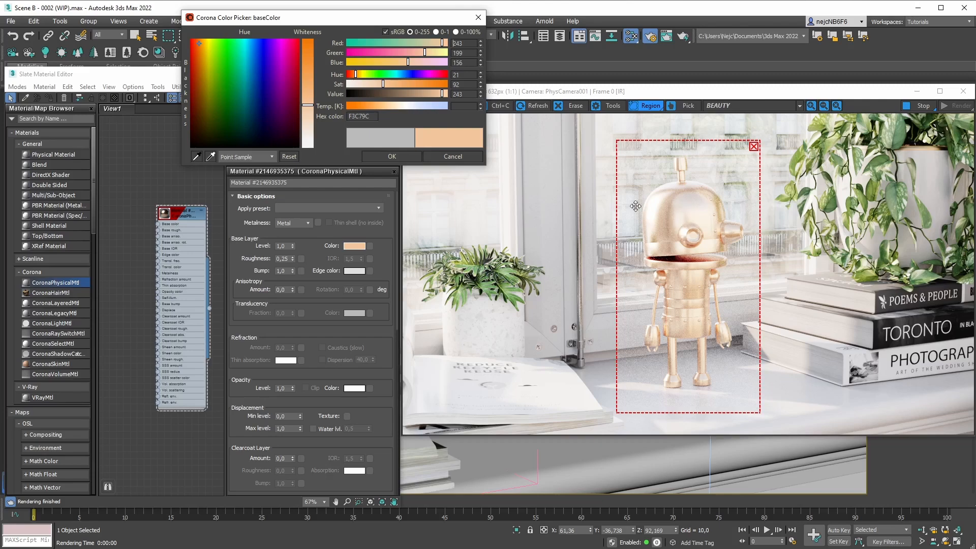
drag(443, 96, 449, 95)
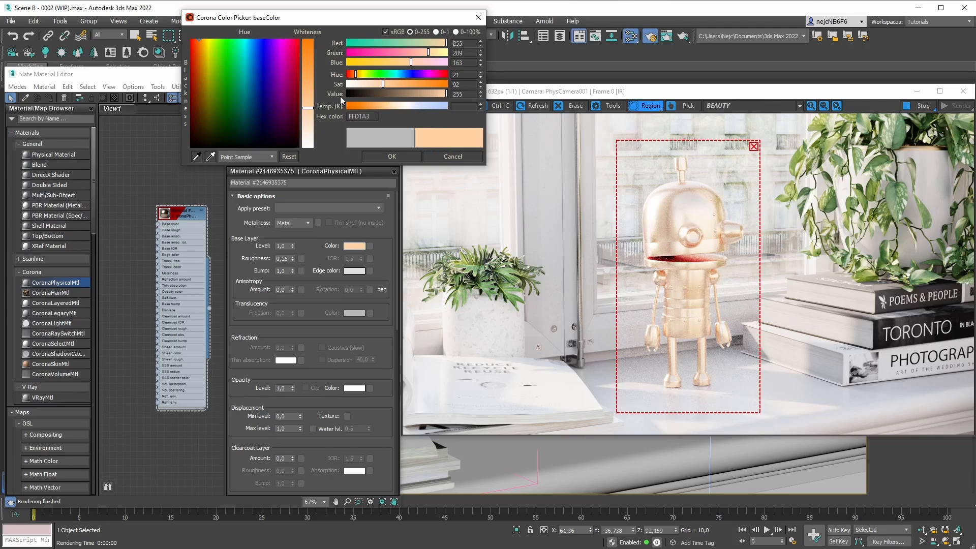
- Set the base color's brightness value to 180 and accept the color
click(419, 95)
drag(420, 95, 417, 95)
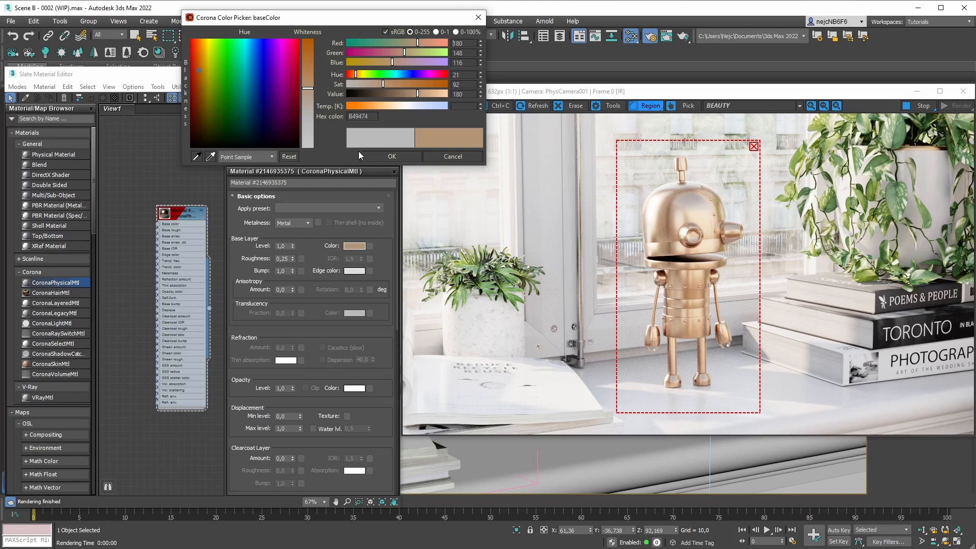
click(392, 157)
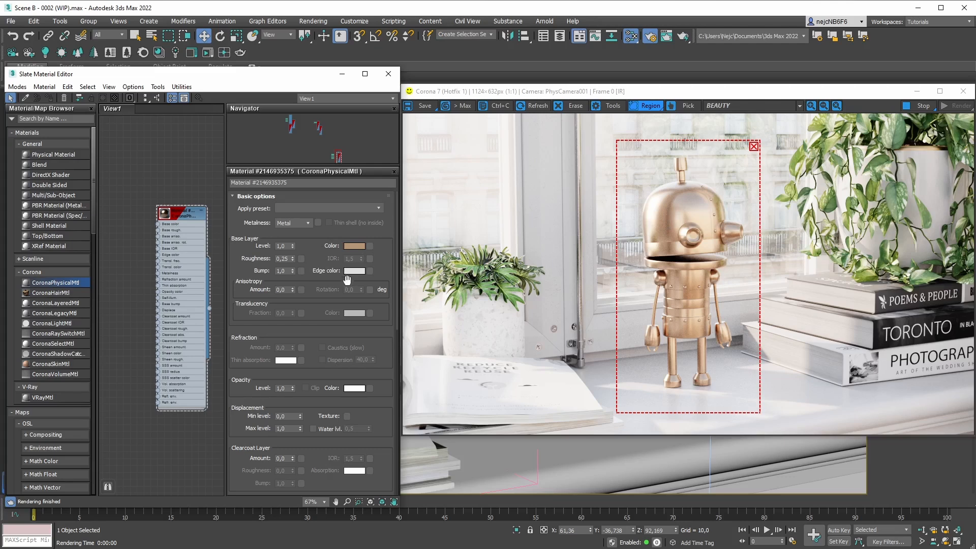
- Try a saturated red edge color on the metal, first FF0000 and then E40000, inspecting the robot's head
scroll(676, 205, up, 2)
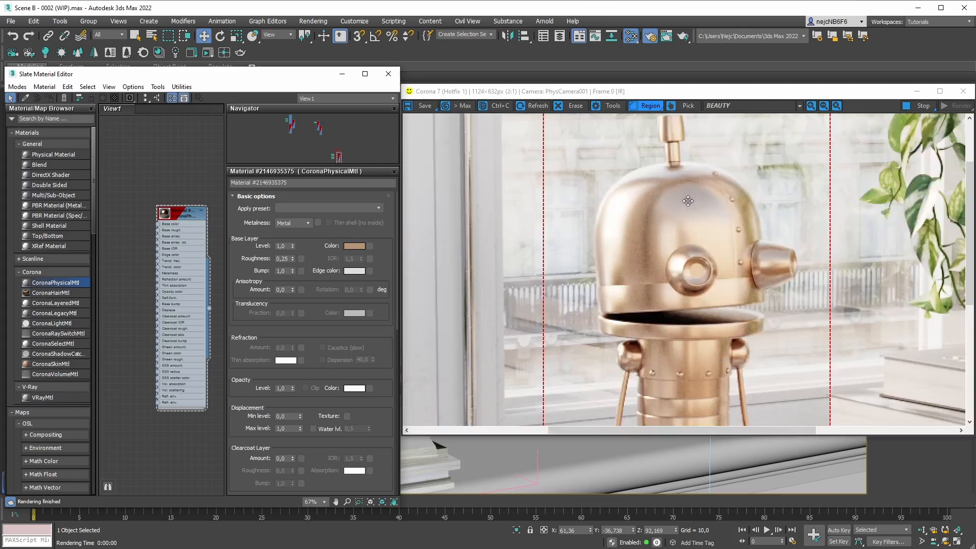
mouse_move(673, 223)
middle_down()
mouse_move(669, 212)
mouse_move(677, 215)
middle_up()
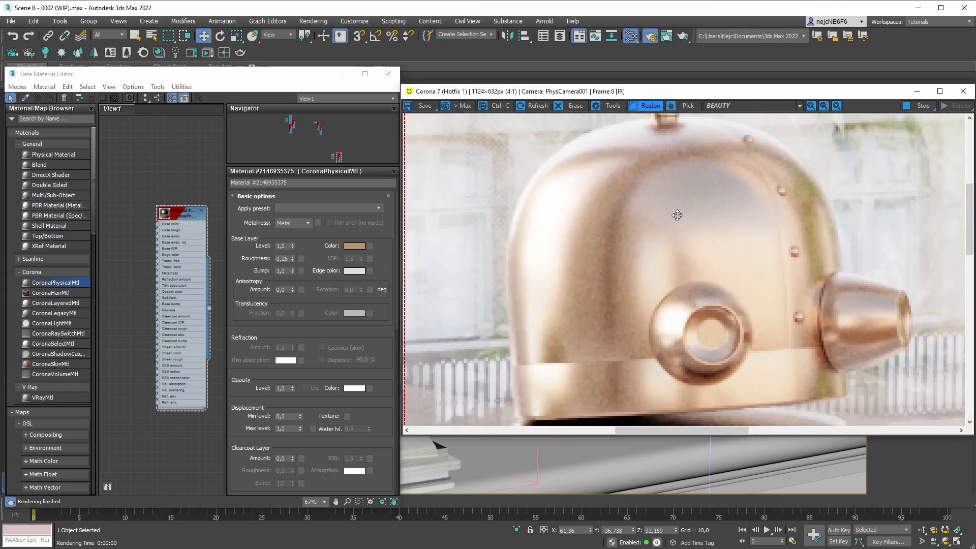
click(346, 272)
drag(405, 84, 461, 83)
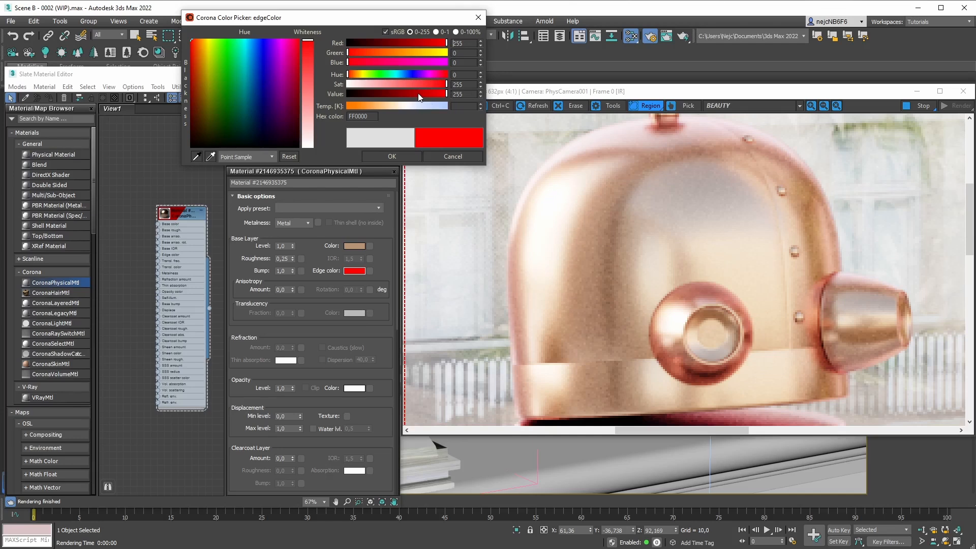
drag(400, 95, 435, 137)
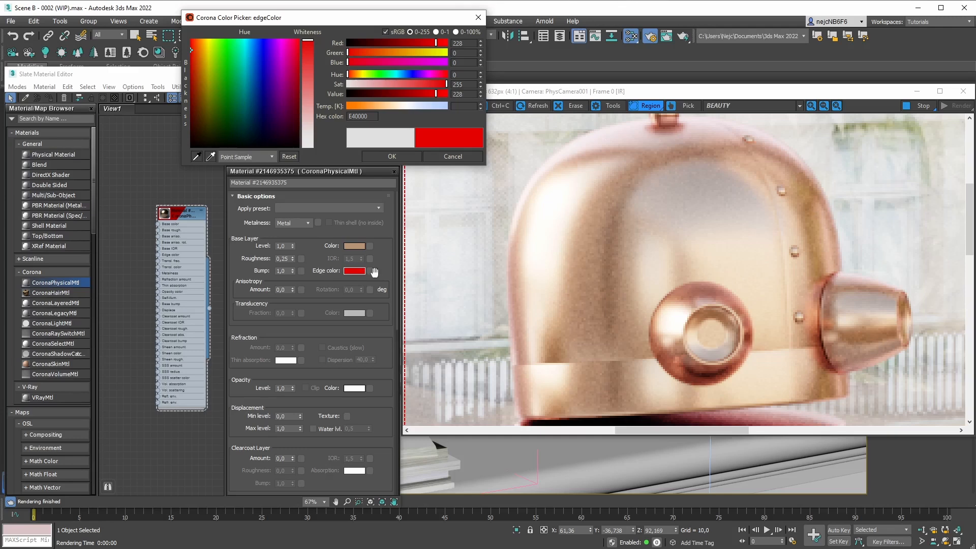
click(438, 156)
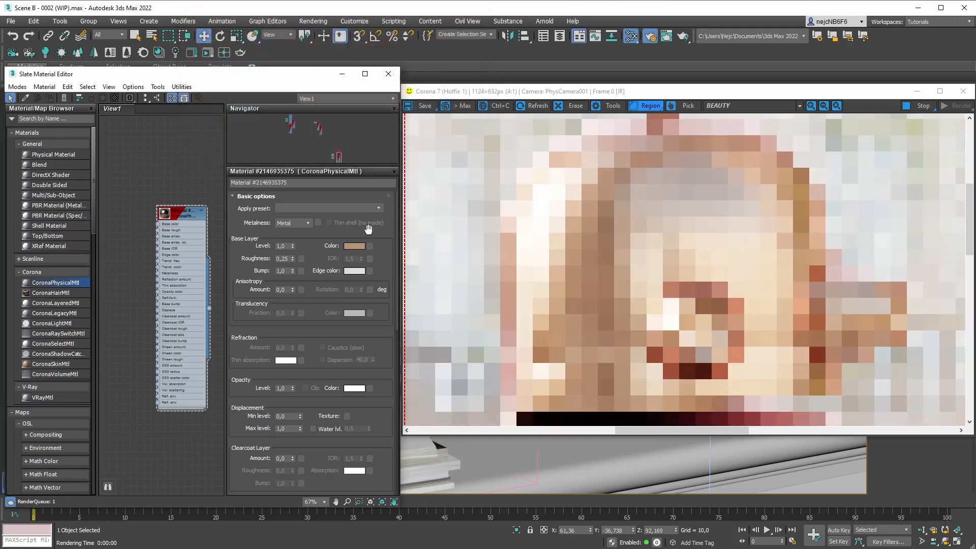
- Expand the material's advanced options and enable complex IOR for metals
drag(397, 219, 397, 325)
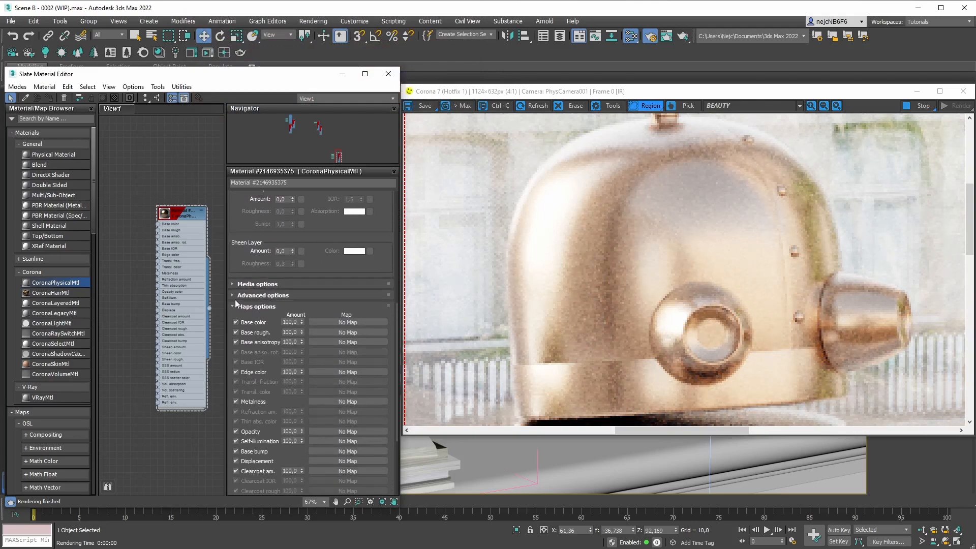
click(267, 296)
drag(365, 394, 366, 287)
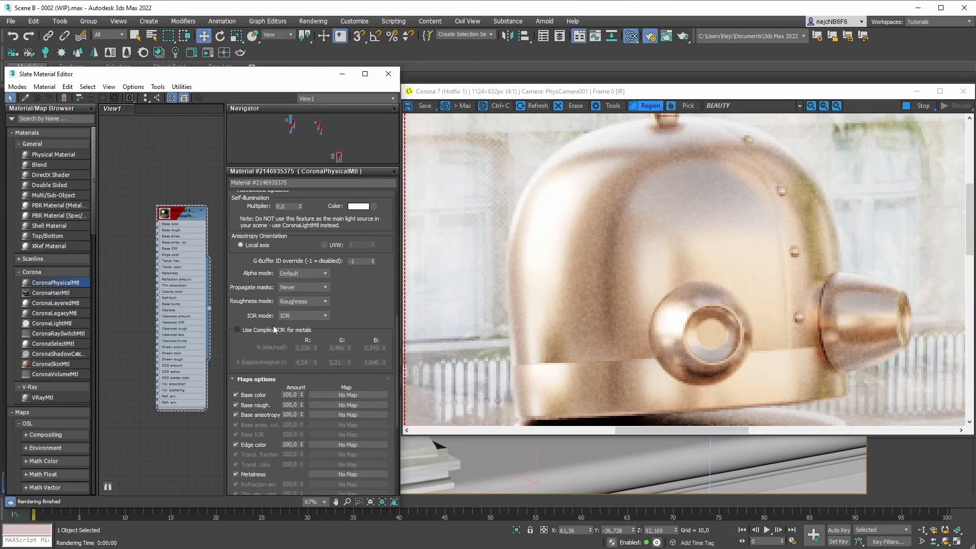
click(236, 330)
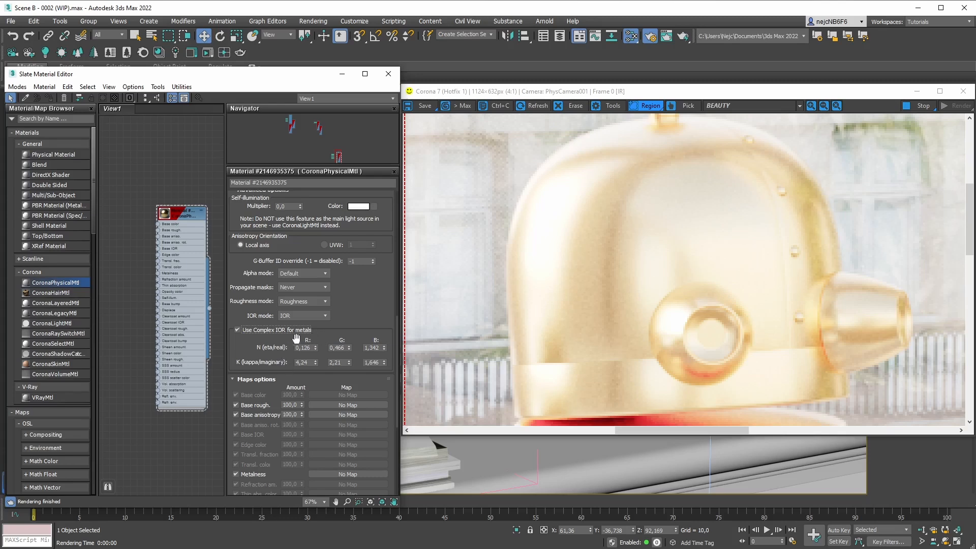
- Switch to the browser and look up aluminium's complex refractive index values n and k on refractiveindex.info
key(alt+Tab)
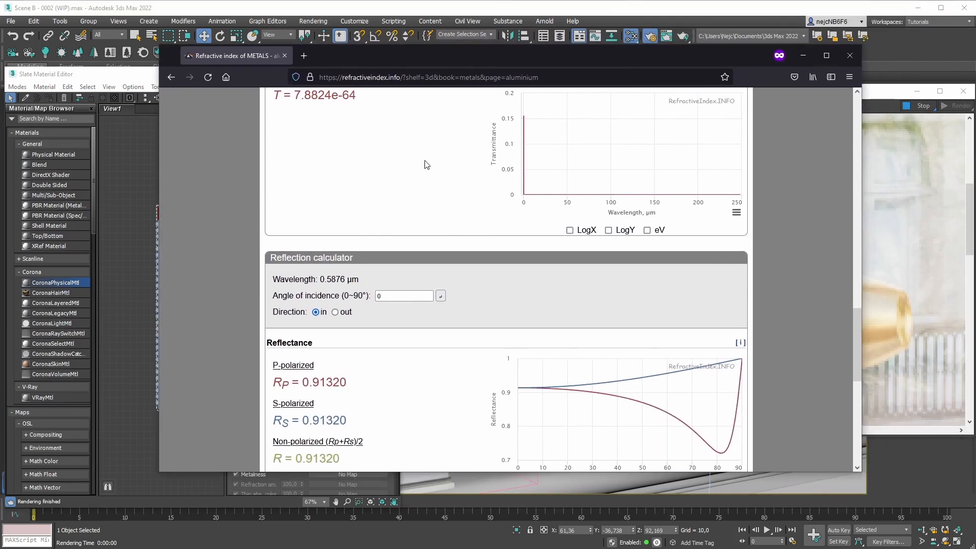
scroll(421, 152, up, 15)
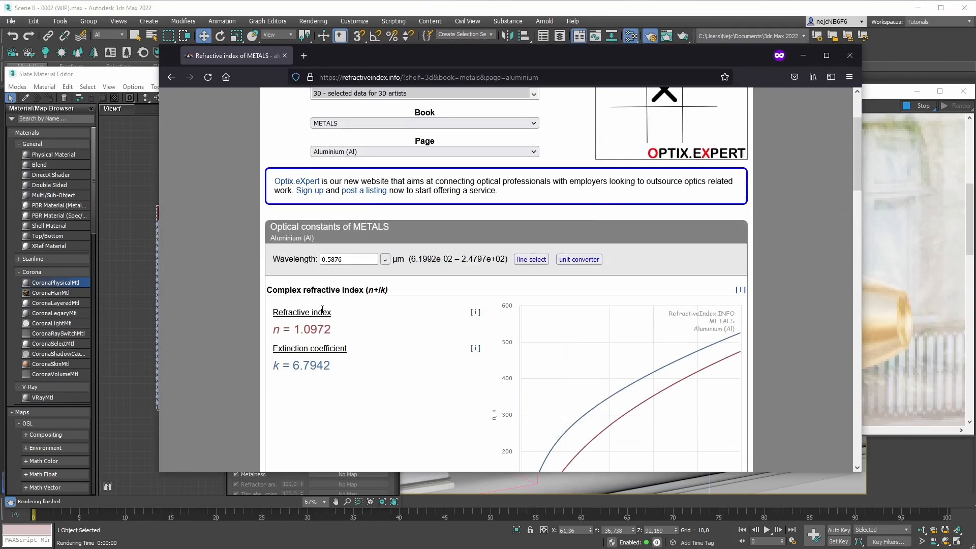
scroll(319, 320, up, 3)
- Return to 3ds Max and disable complex IOR for metals in the robot material
key(alt+Tab)
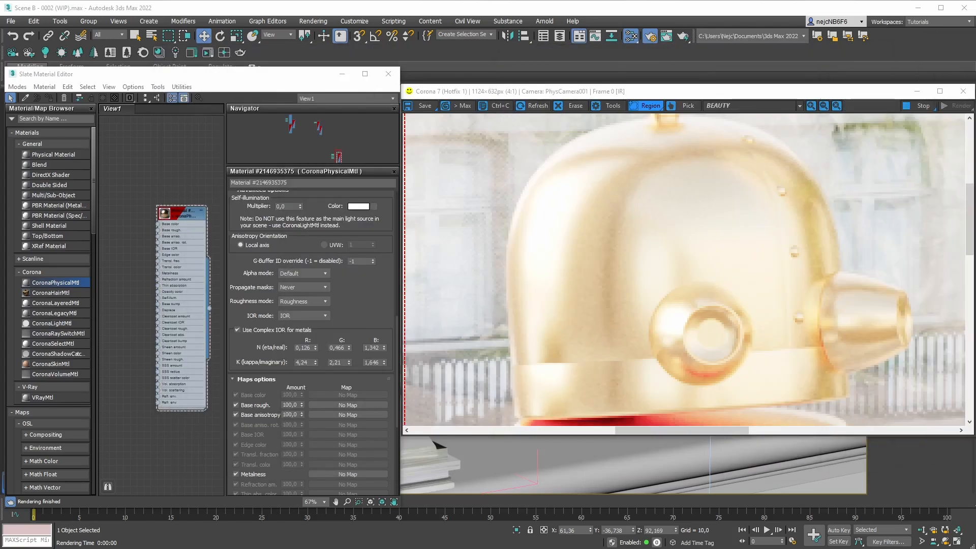
click(346, 312)
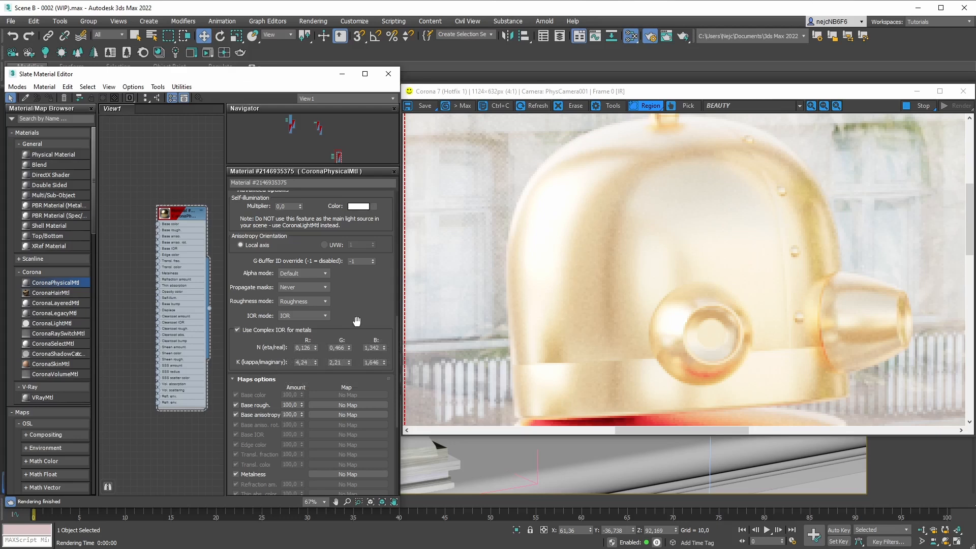
click(300, 328)
drag(396, 305, 400, 191)
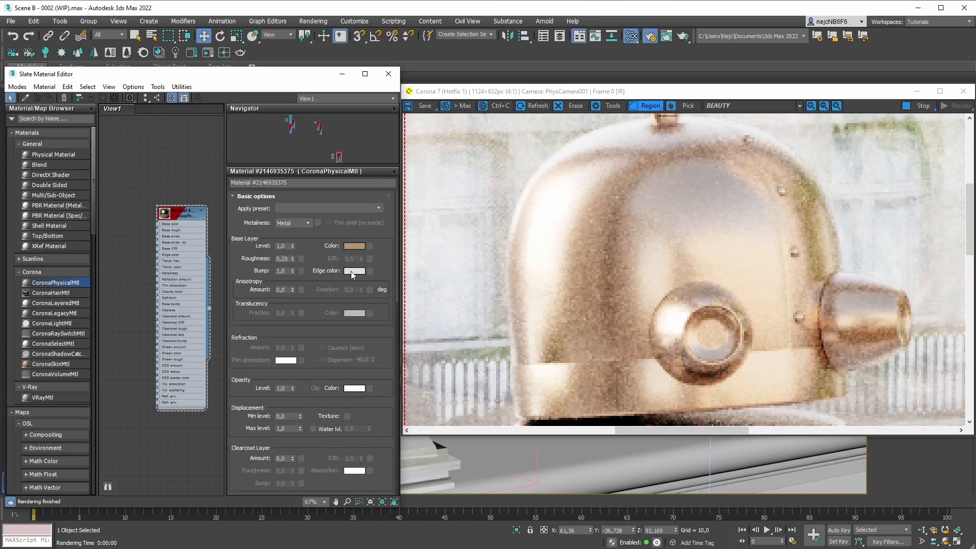
- Try a muted red edge color, D15555, on the metal
click(354, 271)
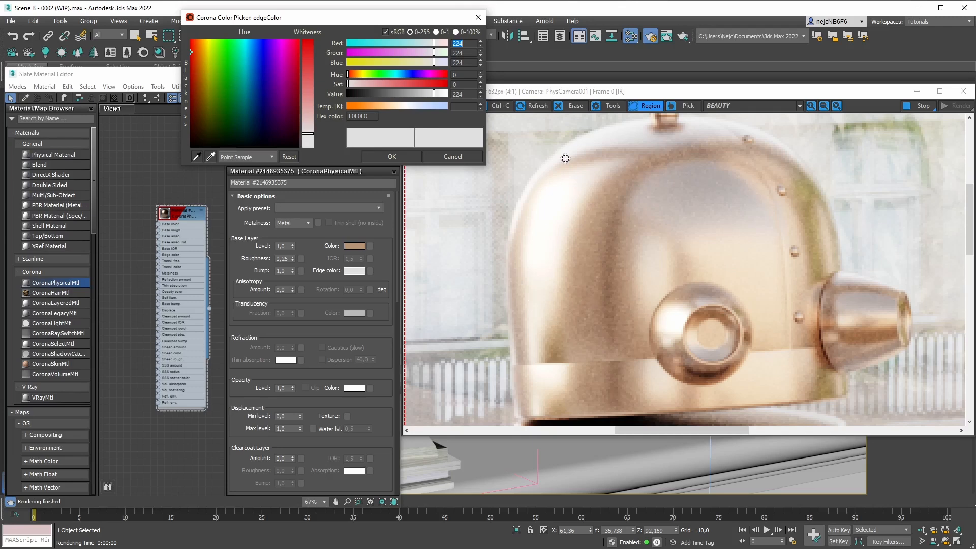
drag(372, 85, 414, 90)
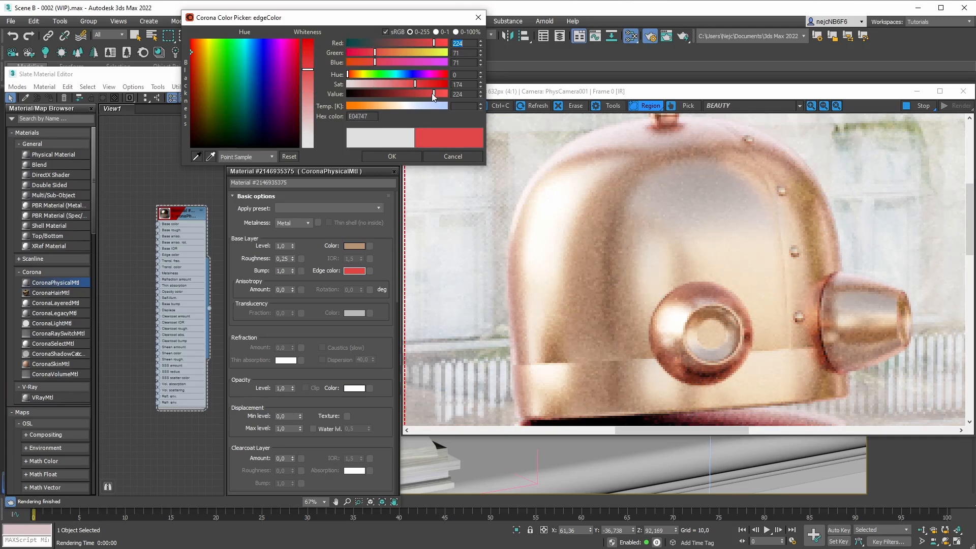
mouse_move(432, 93)
mouse_down()
mouse_move(403, 84)
mouse_move(428, 93)
mouse_up()
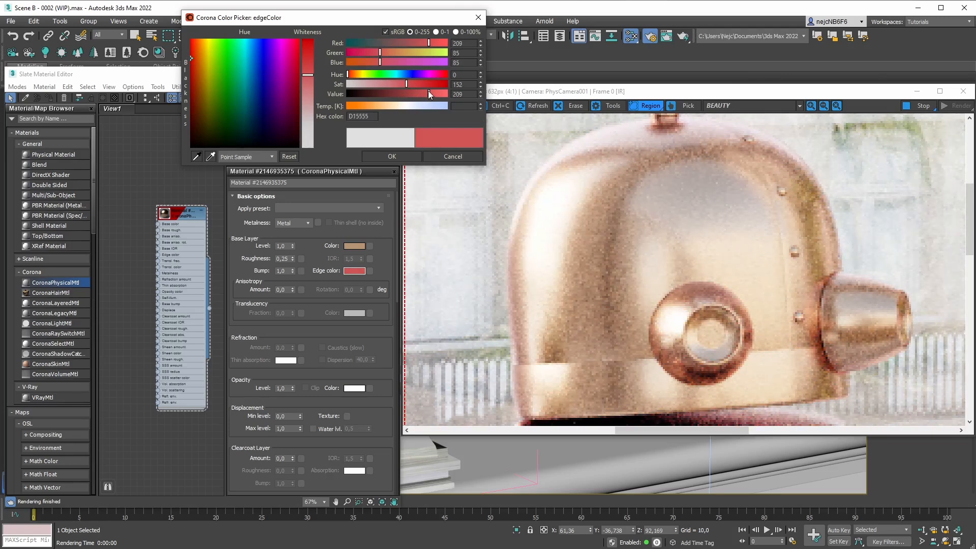
click(449, 156)
- Copy the base layer color to the material's edge color
drag(397, 258, 397, 334)
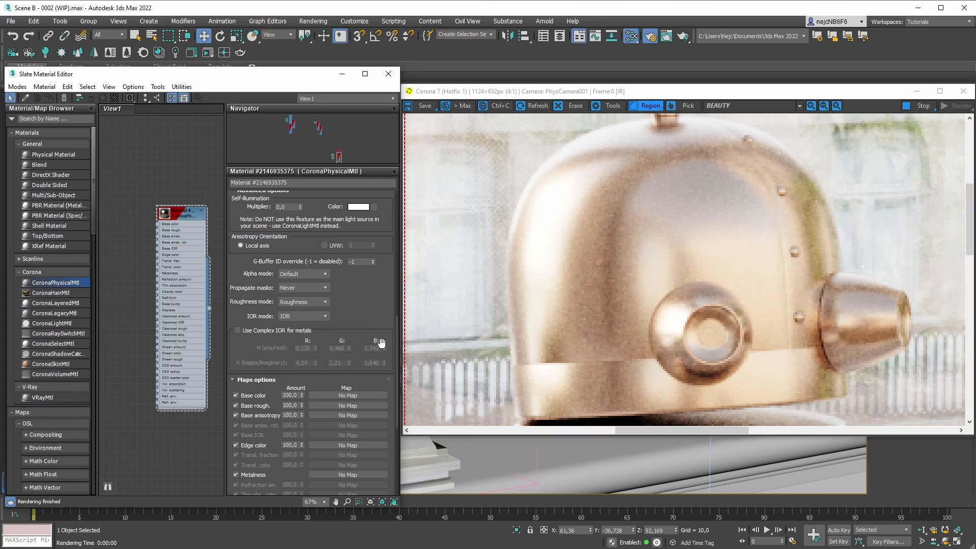
drag(396, 342, 396, 188)
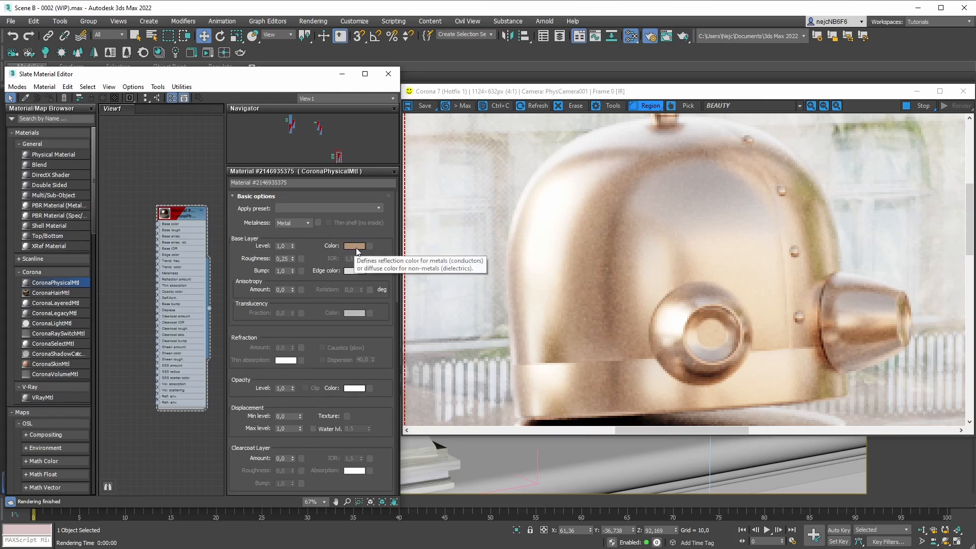
drag(354, 246, 355, 270)
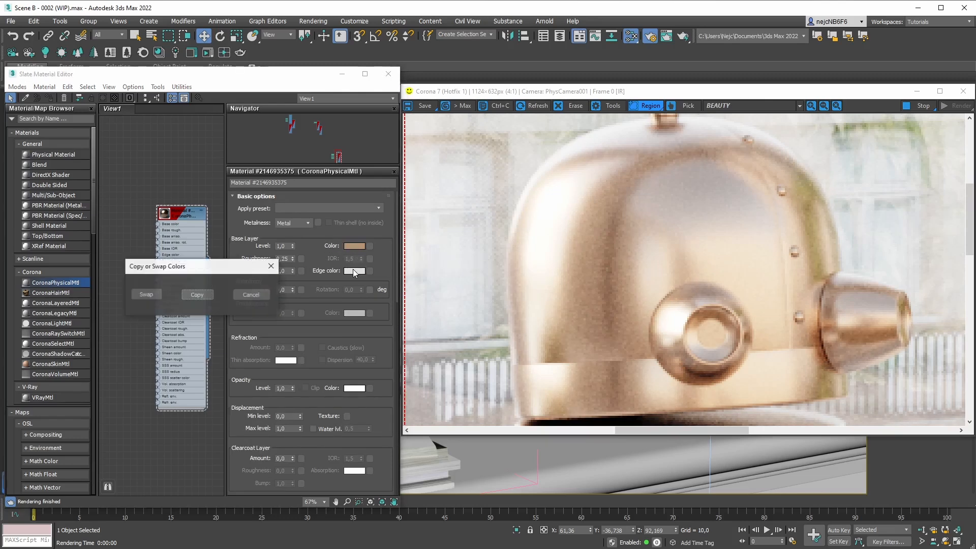
click(207, 299)
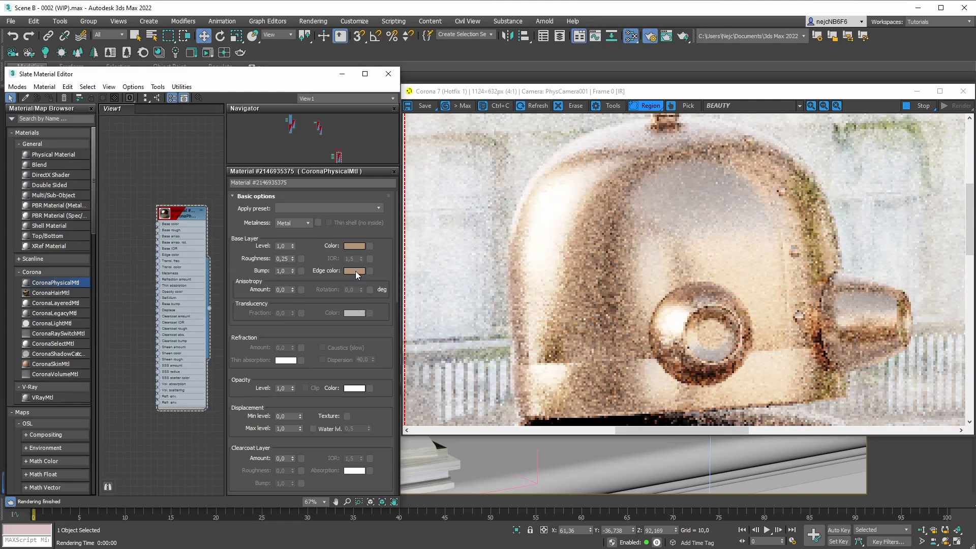
- Set the metal's edge color to a less saturated, slightly darker brown, A29180
click(355, 270)
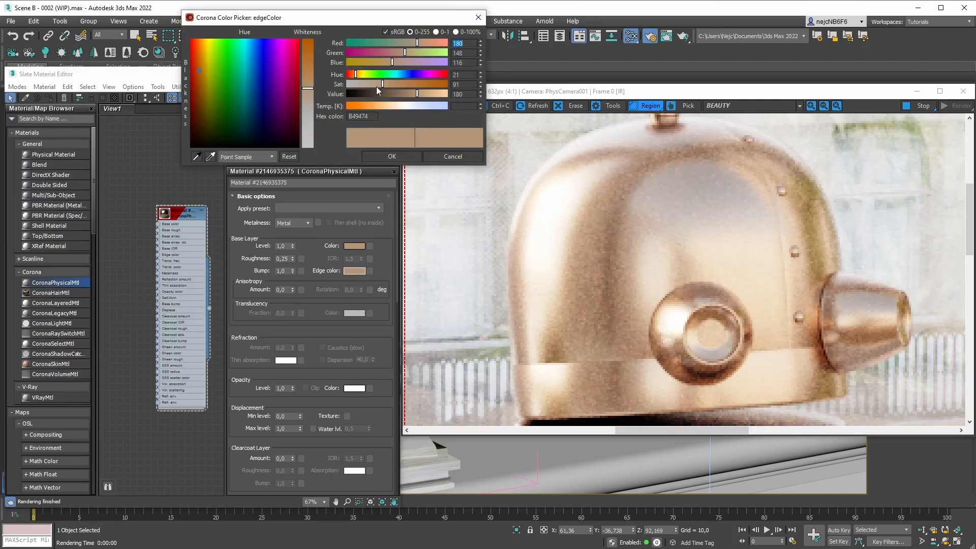
drag(377, 84, 372, 85)
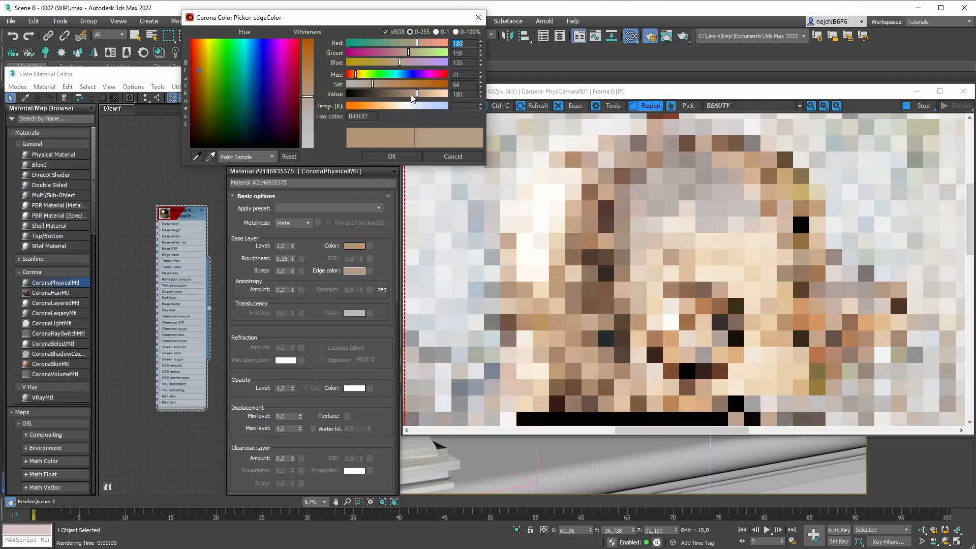
click(368, 84)
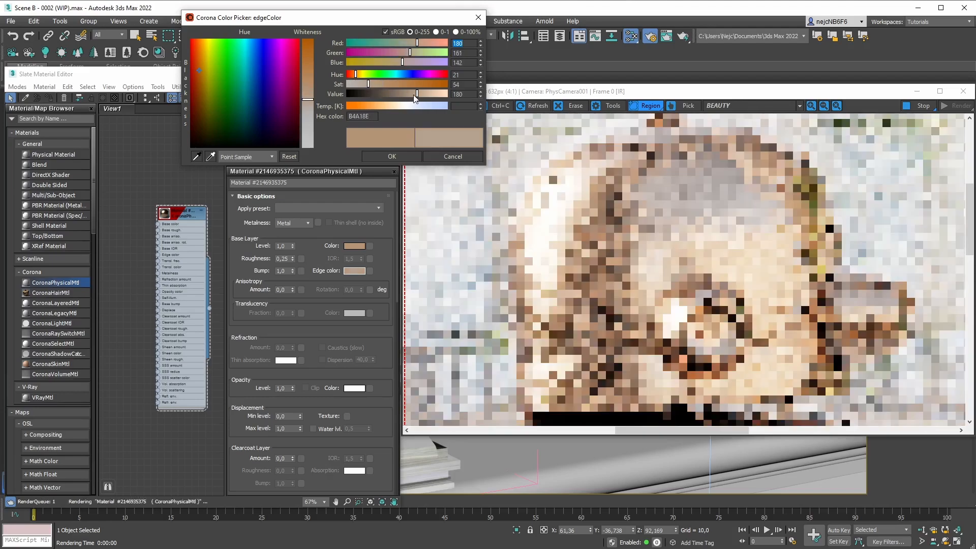
drag(414, 94, 411, 95)
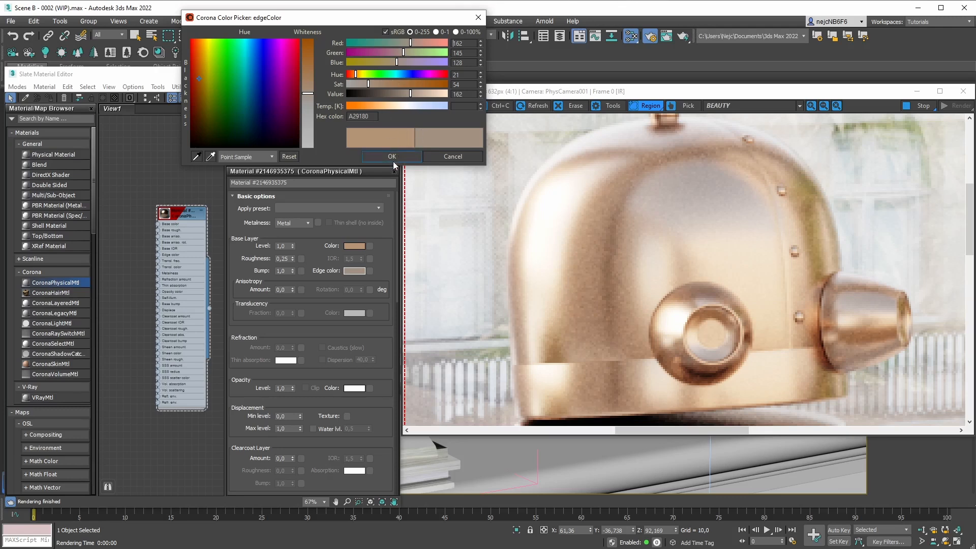
click(391, 157)
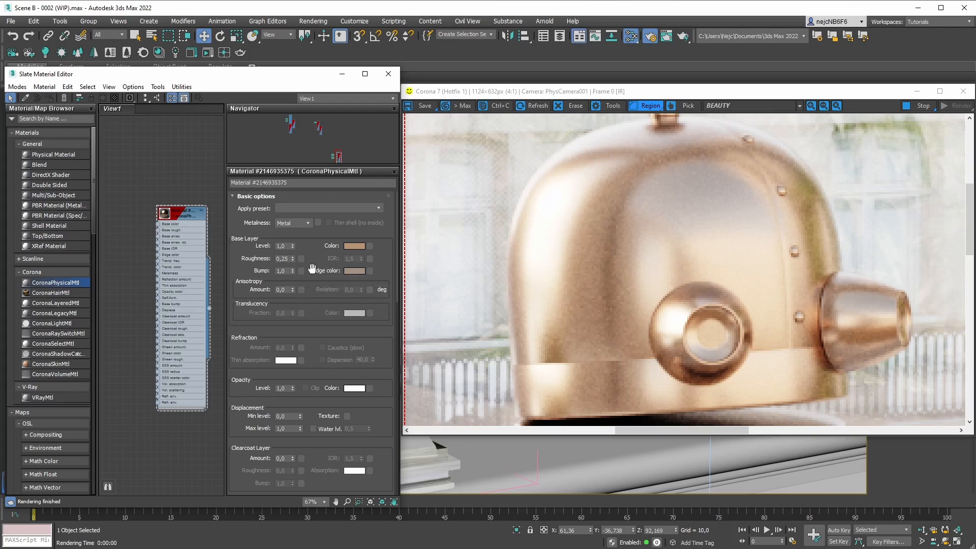
- Bring the Copper Scuffs bitmap node beside the robot material and inspect its texture preview
middle_drag(110, 319, 264, 305)
middle_drag(172, 259, 121, 269)
drag(146, 271, 216, 256)
middle_drag(203, 235, 141, 234)
double_click(141, 258)
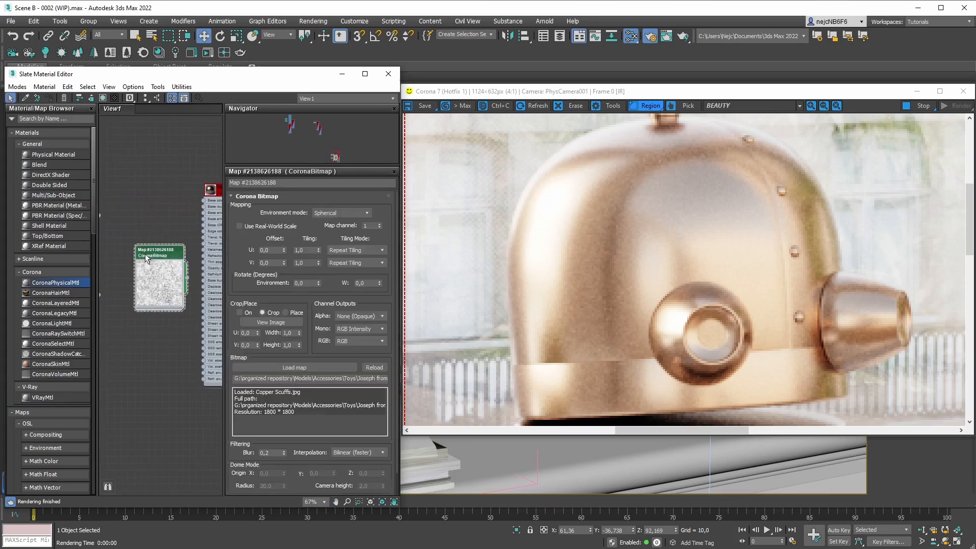
scroll(154, 269, up, 5)
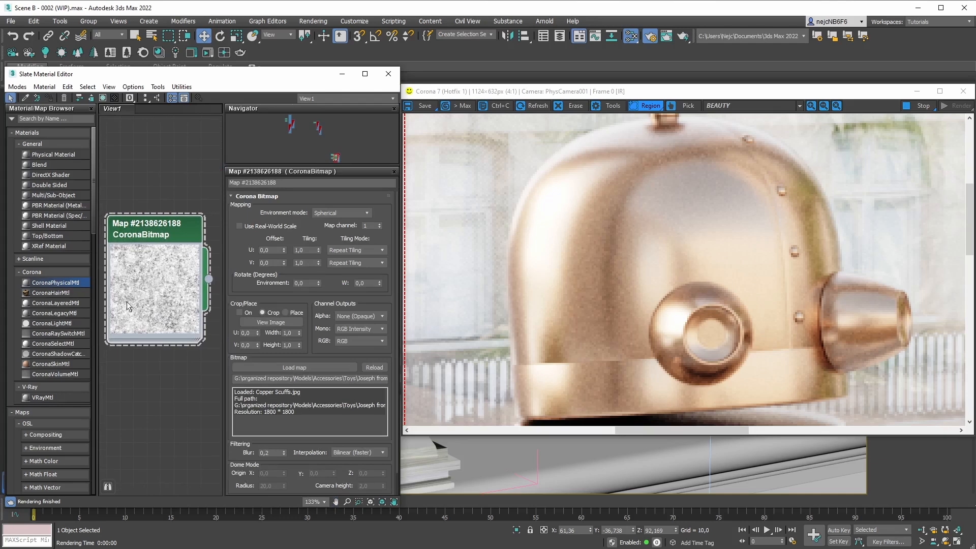
double_click(151, 288)
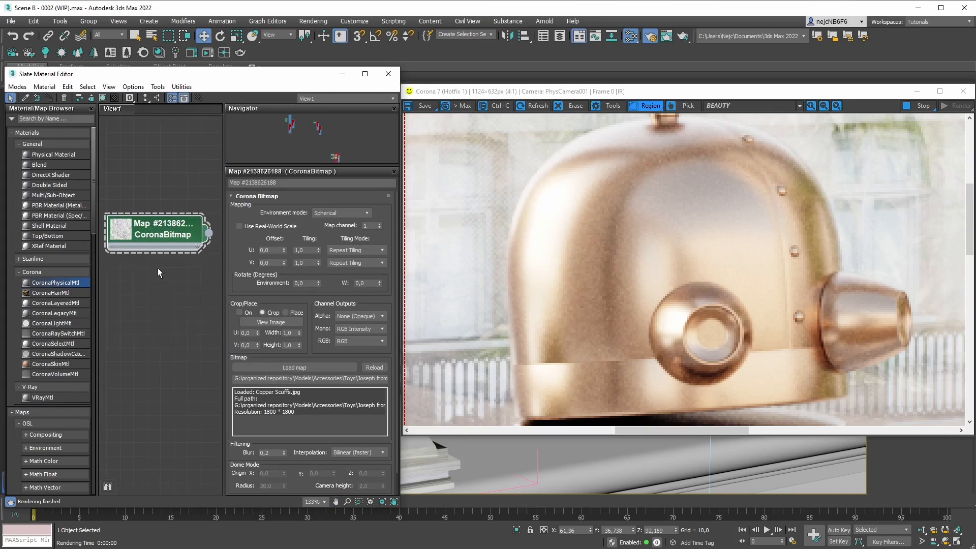
- Connect the Copper Scuffs bitmap to the robot material's base roughness input and view the whole robot in the render
scroll(175, 261, down, 2)
middle_drag(186, 256, 144, 269)
scroll(144, 268, down, 1)
drag(135, 267, 179, 197)
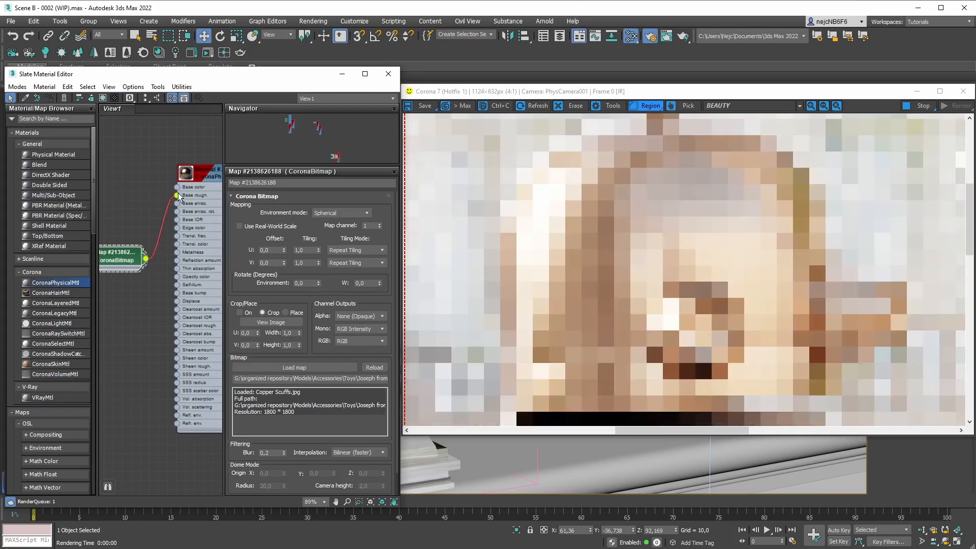
scroll(685, 264, down, 2)
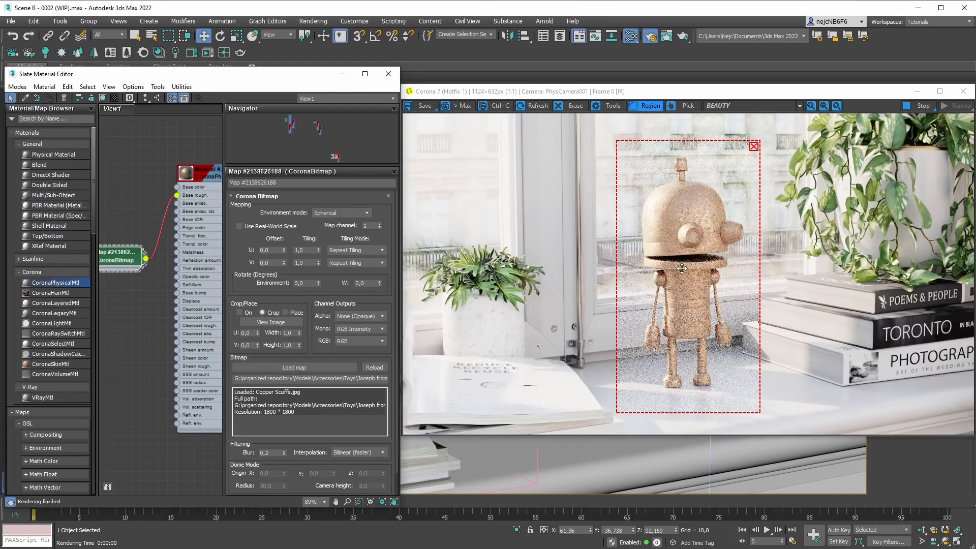
scroll(169, 214, down, 1)
middle_drag(161, 213, 174, 210)
click(123, 255)
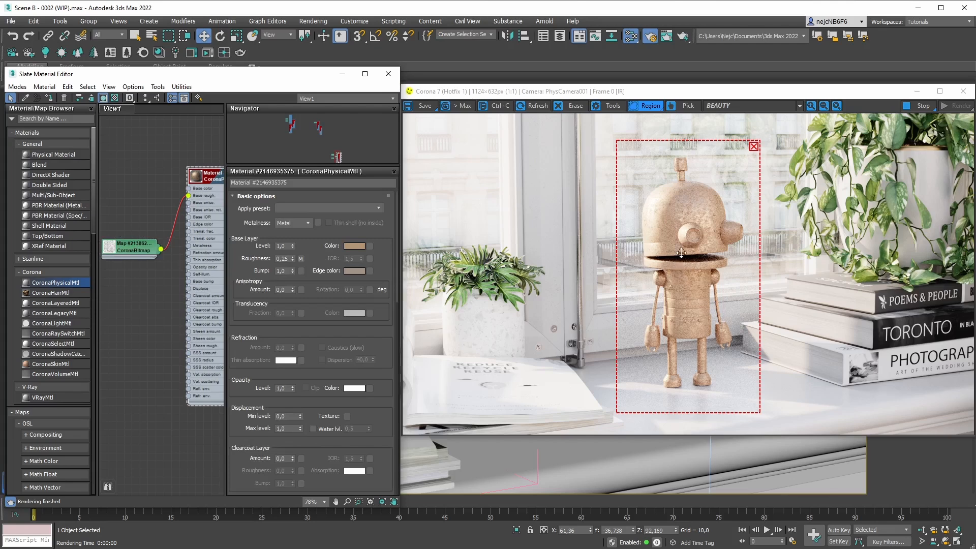
- Enlarge the Copper Scuffs node preview and set the robot material's base roughness map amount to 50
double_click(110, 250)
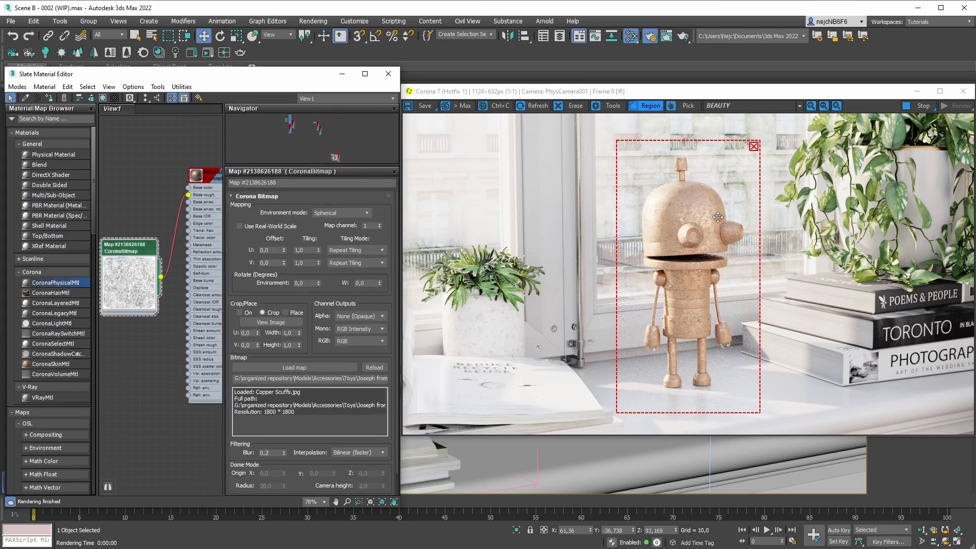
double_click(208, 178)
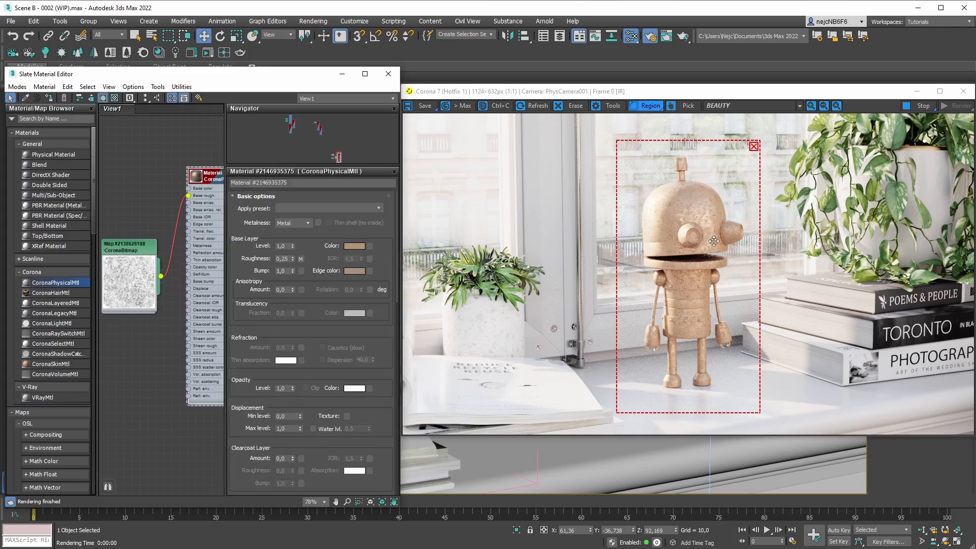
drag(396, 210, 400, 400)
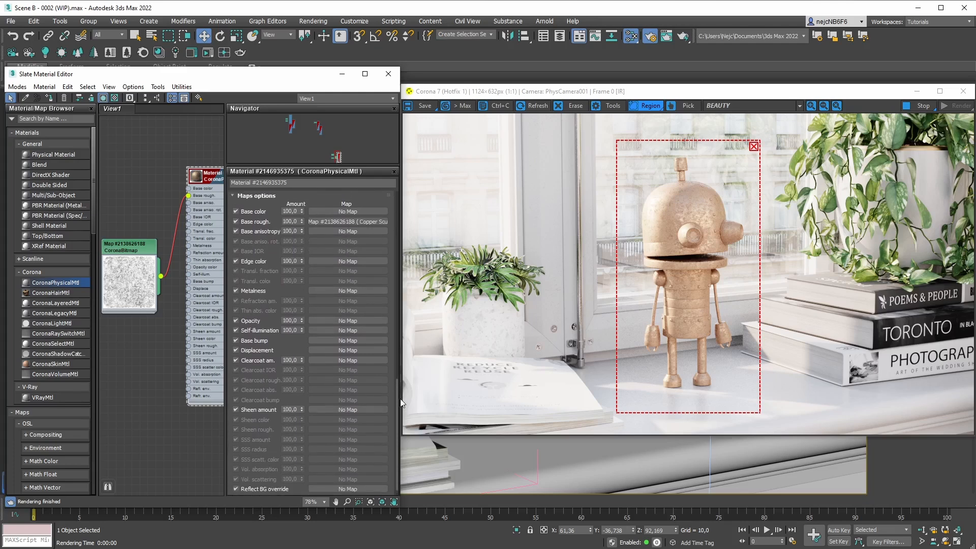
double_click(291, 224)
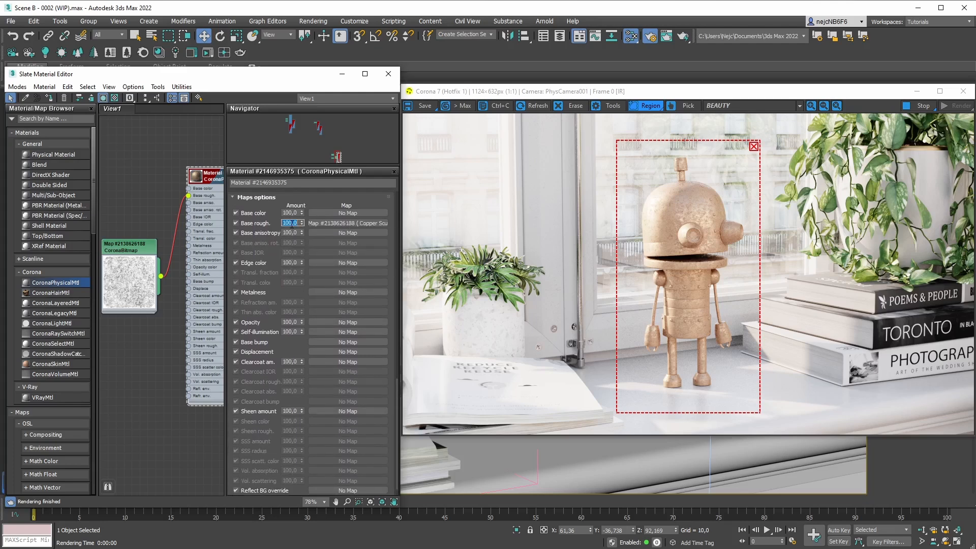
text(50)
key(Return)
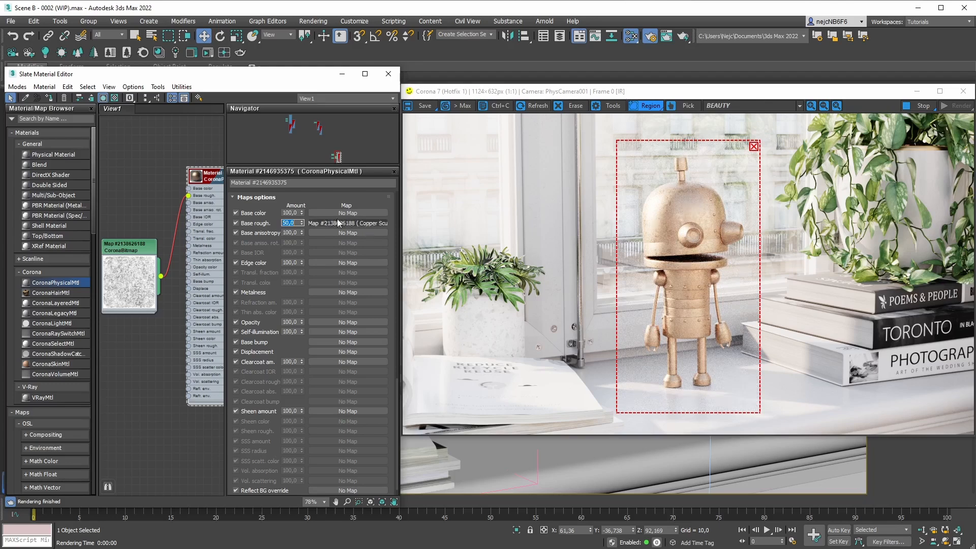
- Reduce the base roughness map amount to 20, inspect the robot's head in the render, and return to the material's basic options
text(20)
key(Return)
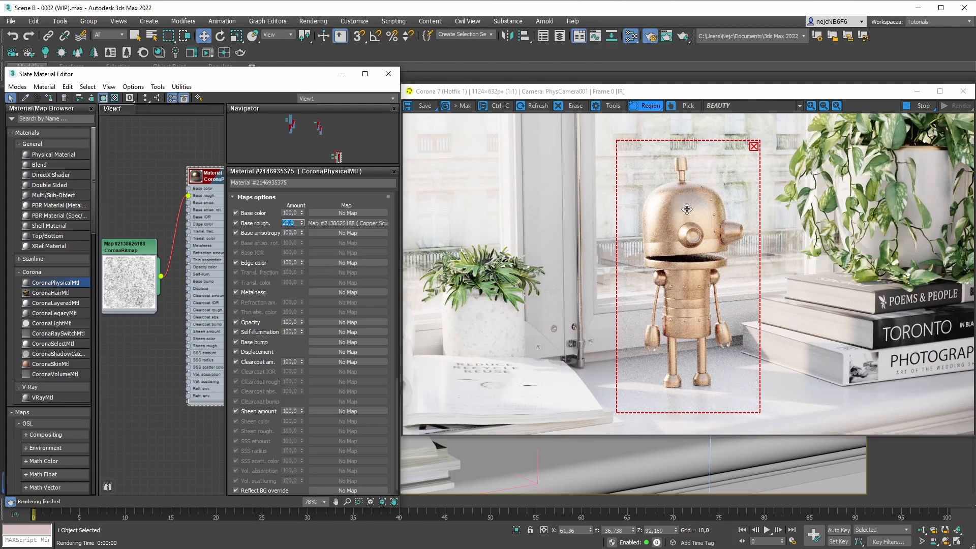
scroll(686, 208, up, 2)
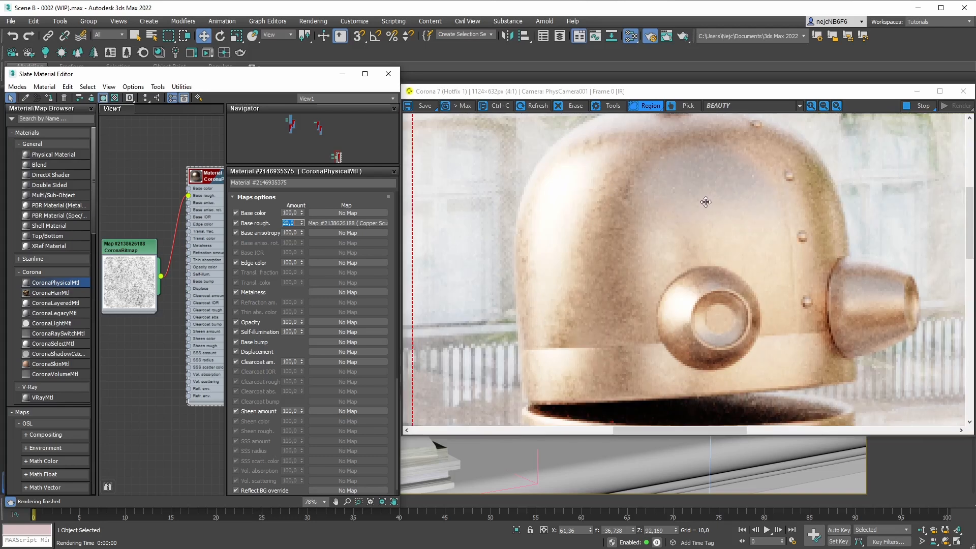
scroll(678, 204, down, 2)
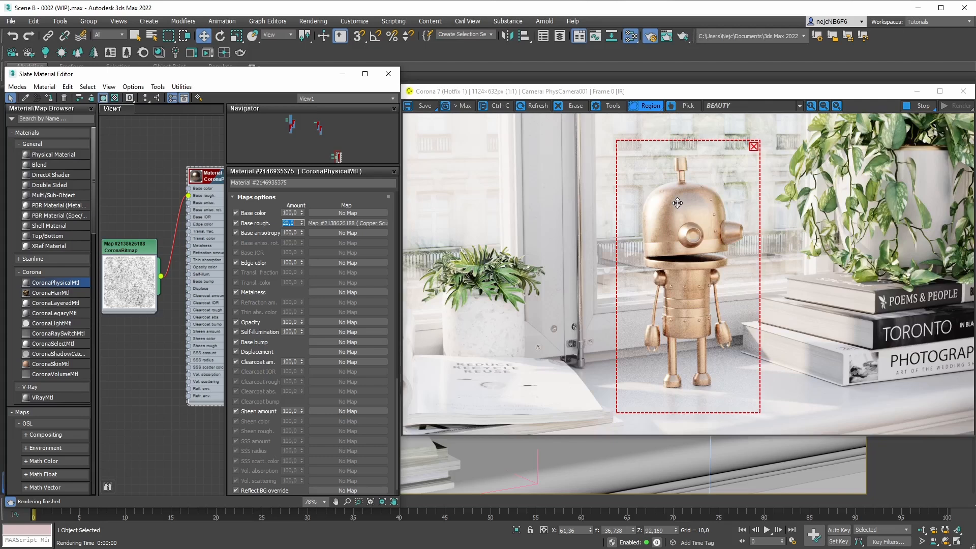
click(679, 206)
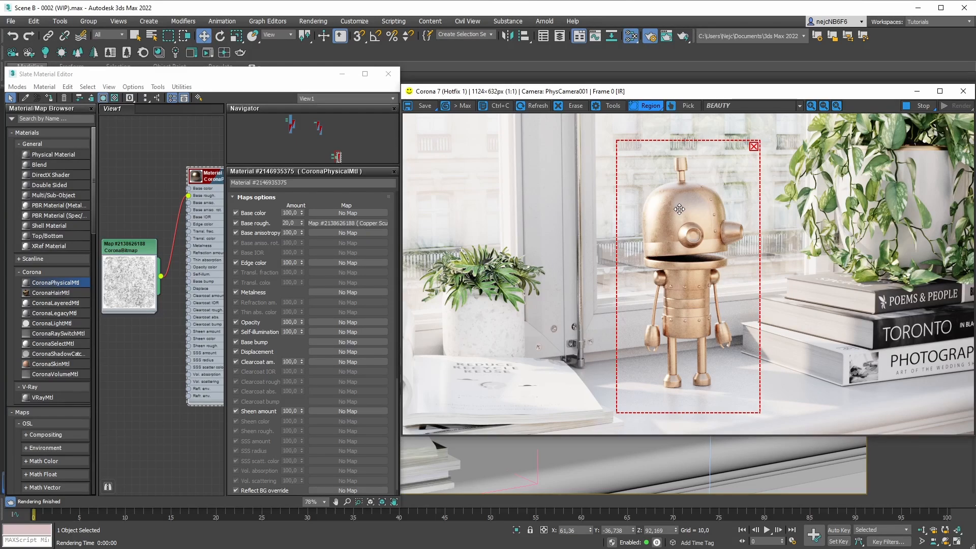
click(395, 385)
drag(391, 219, 392, 190)
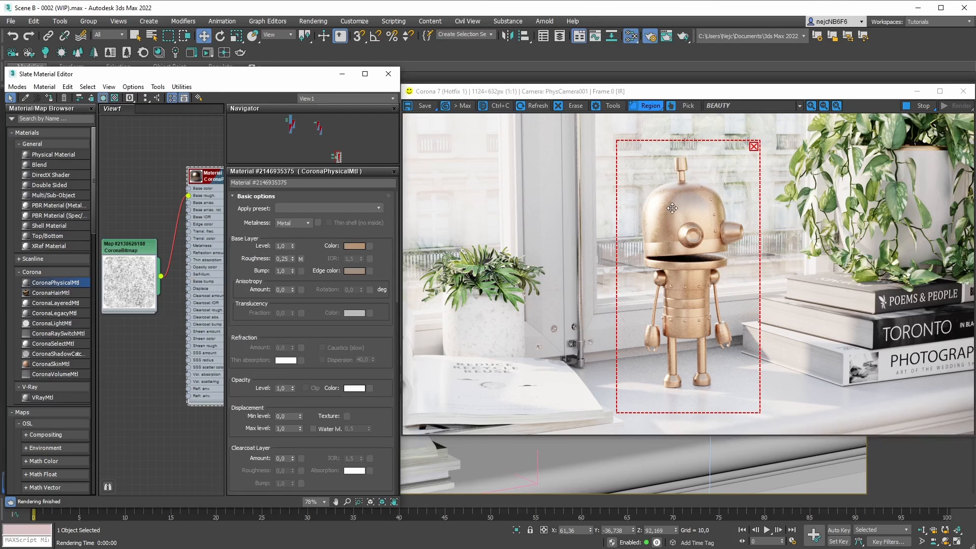
- Place the Copper Bump bitmap node below the Copper Scuffs node and inspect its texture preview
middle_drag(120, 360, 259, 310)
drag(162, 248, 141, 286)
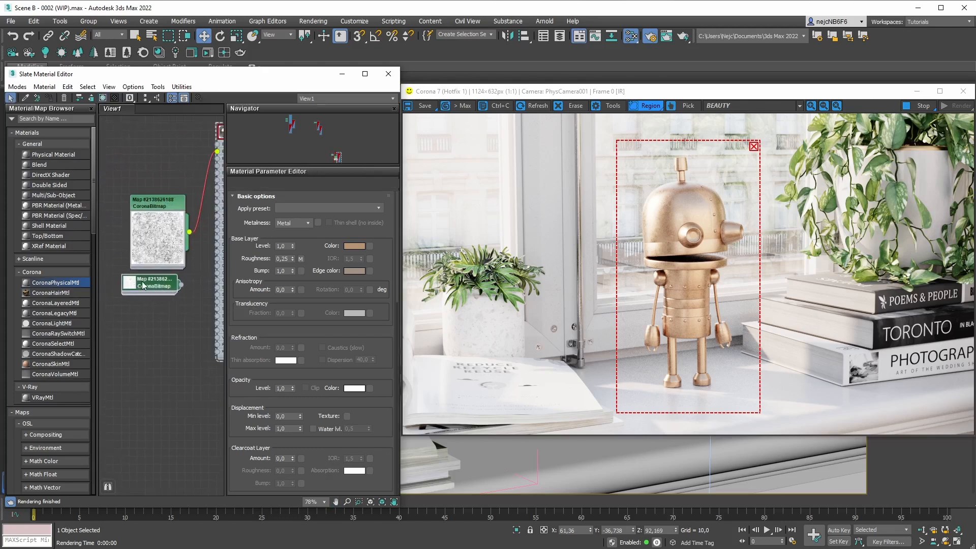
double_click(141, 285)
scroll(160, 321, up, 4)
scroll(160, 322, up, 2)
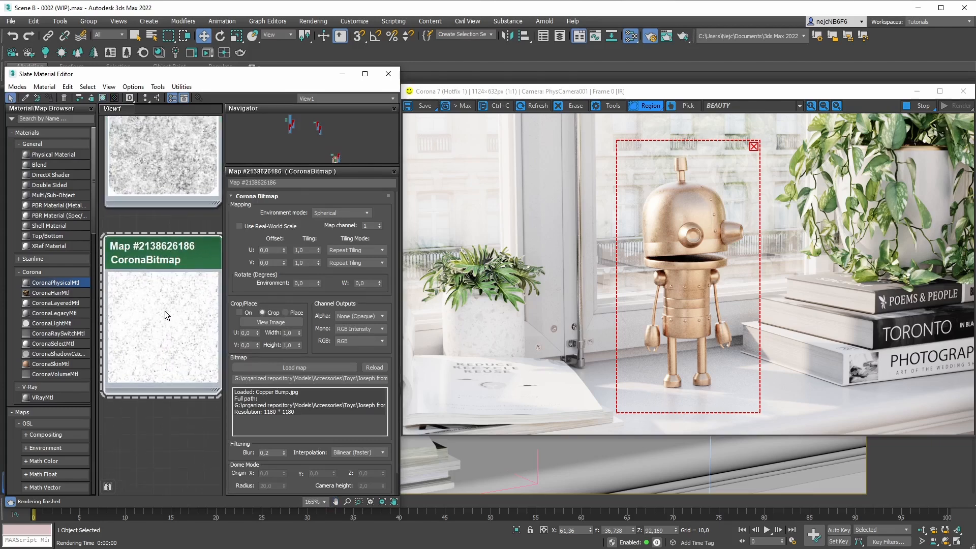
scroll(166, 311, down, 1)
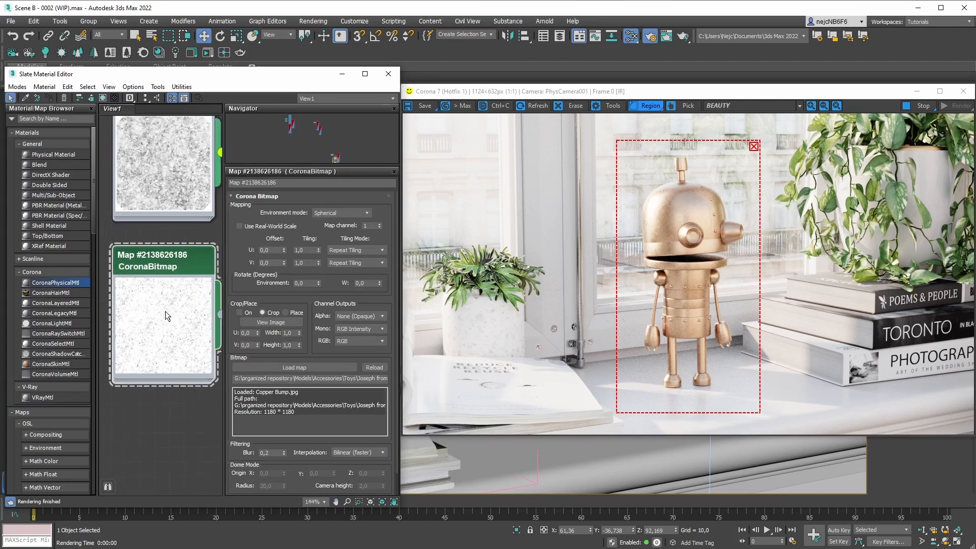
scroll(157, 313, down, 4)
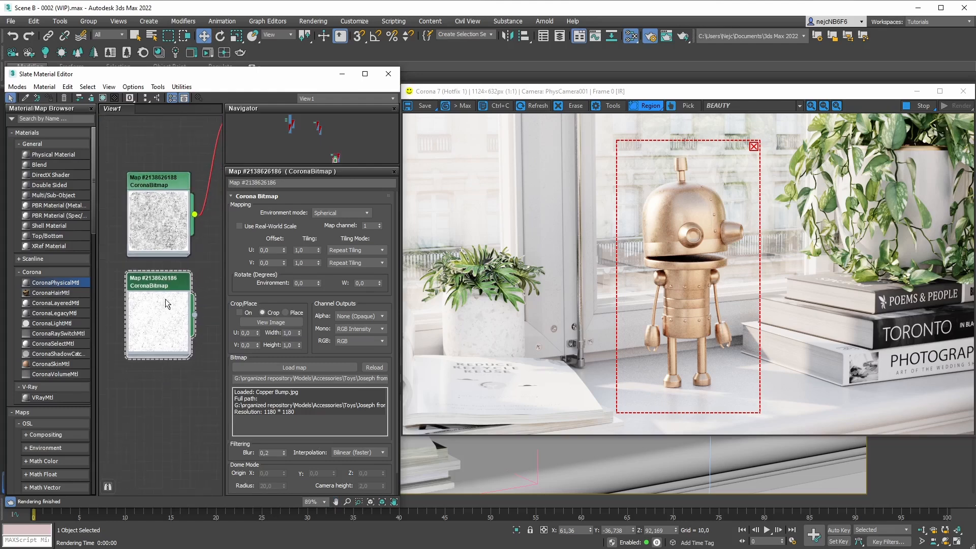
scroll(192, 271, down, 2)
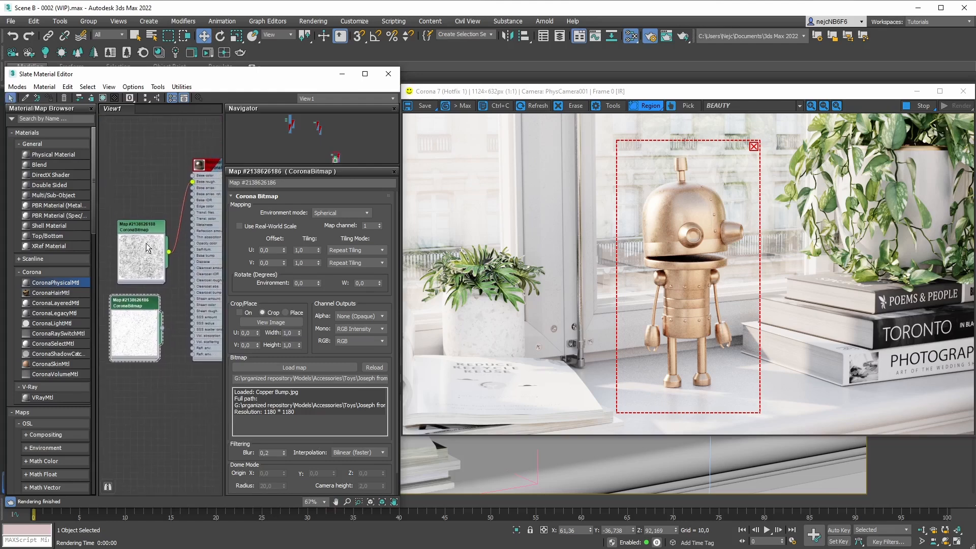
- Connect the Copper Bump bitmap to the material's base bump input and inspect the robot's surface up close in the render
drag(142, 309, 135, 295)
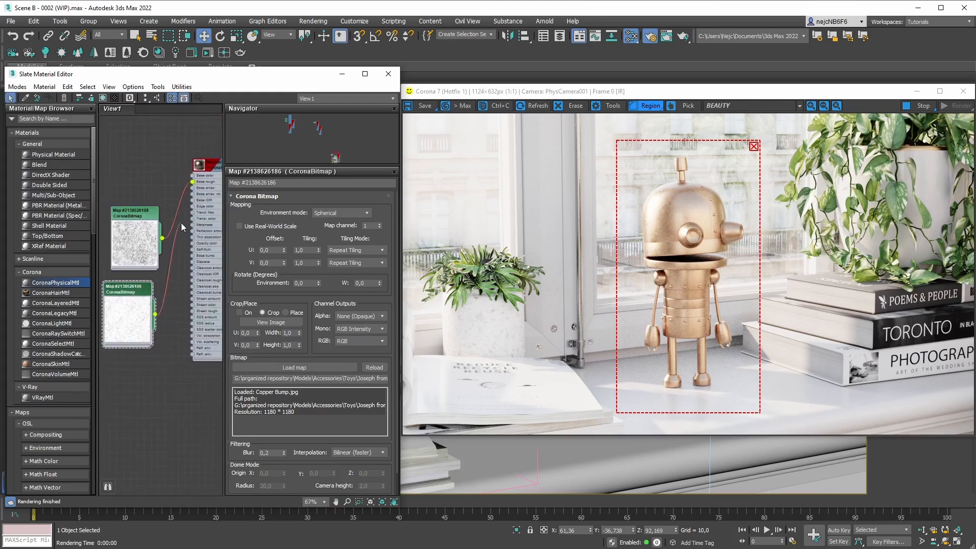
drag(181, 235, 193, 259)
middle_drag(173, 232, 155, 242)
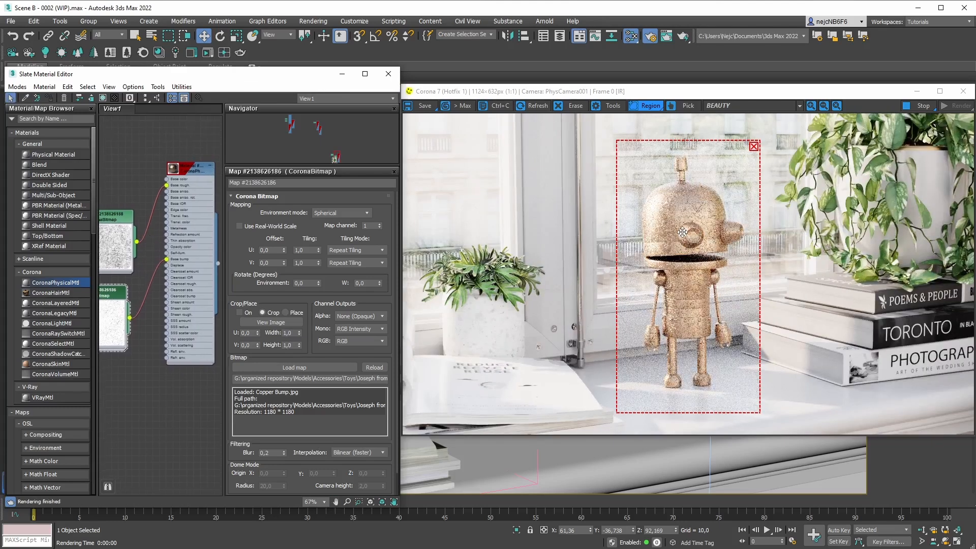
scroll(682, 231, up, 1)
scroll(685, 225, up, 1)
scroll(686, 226, down, 1)
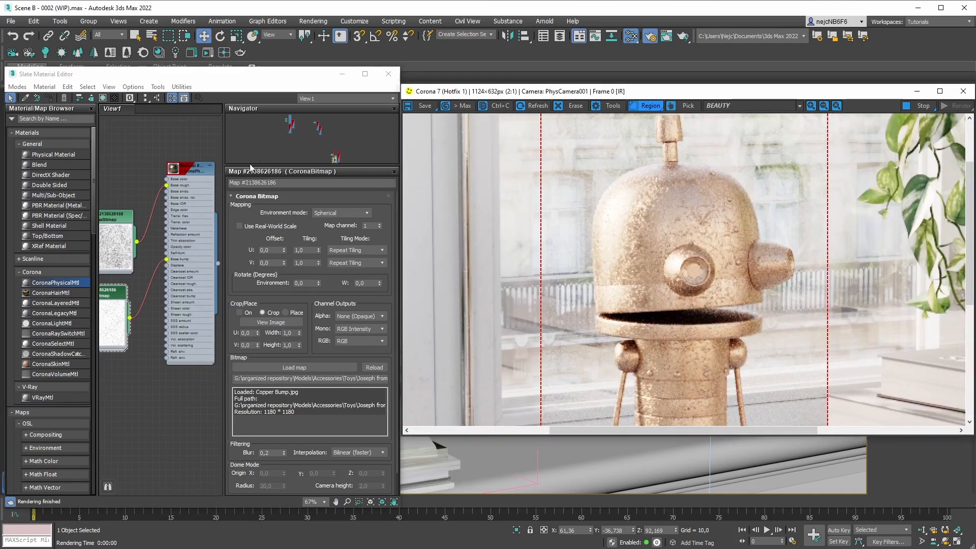
- Open the robot material's parameters and set the base layer bump to 0.5
click(187, 171)
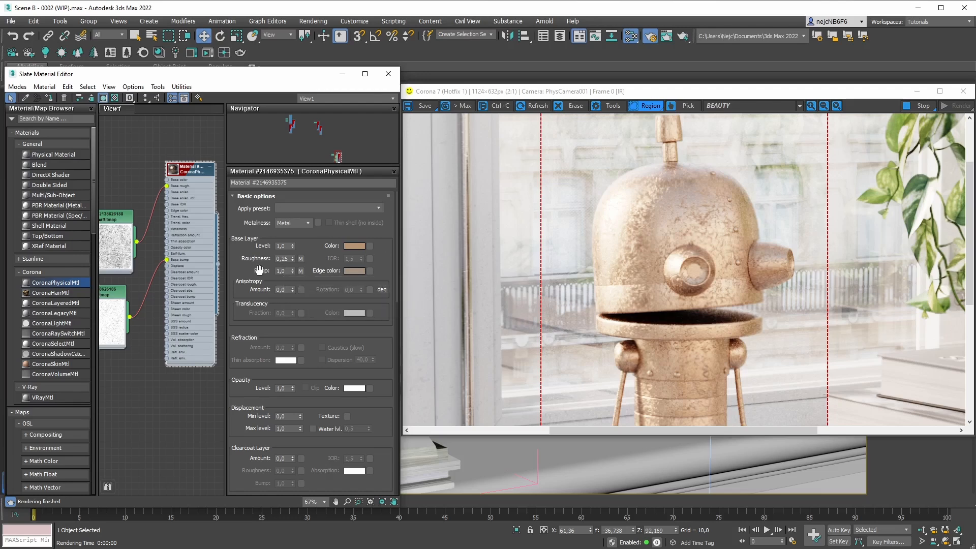
click(278, 271)
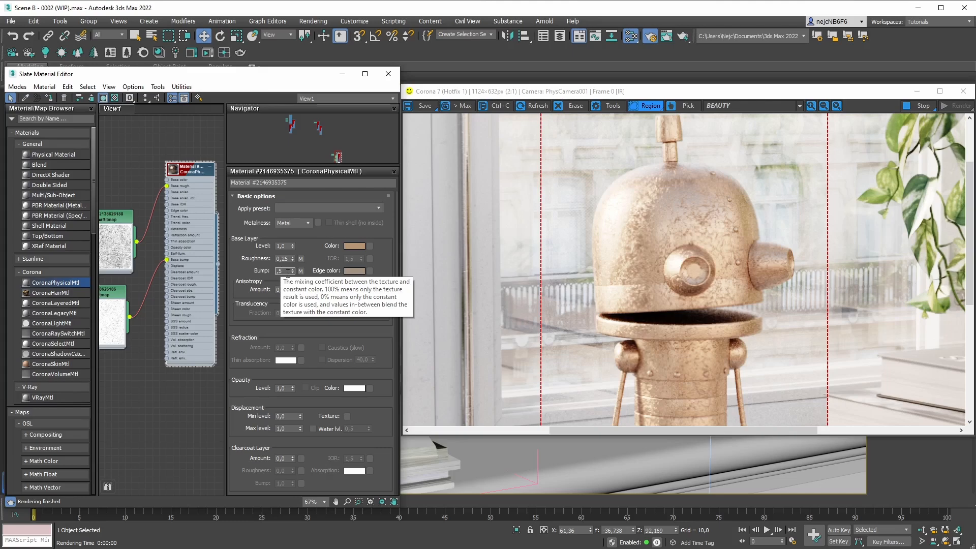
text(0,5)
key(Return)
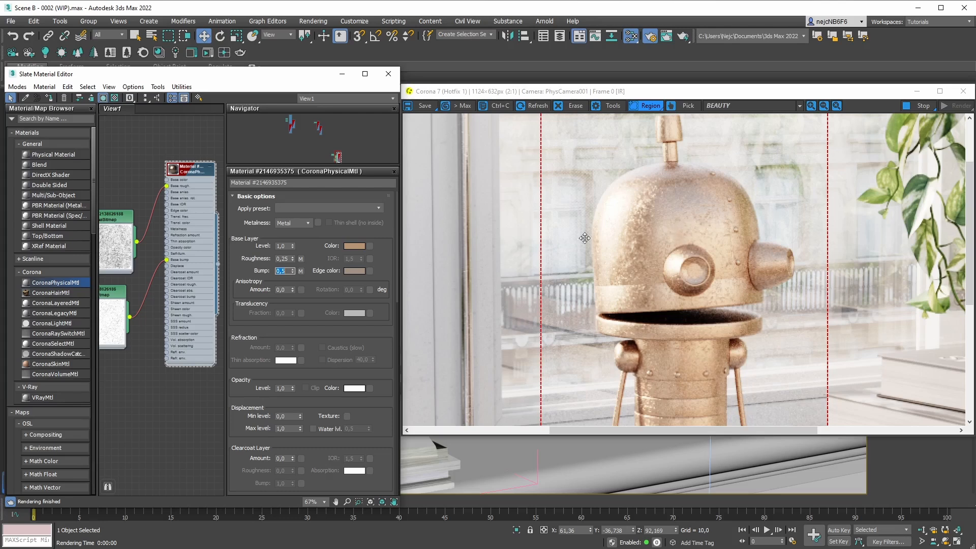
- Lower the base layer bump to 0.2, check the full robot render, and nudge the value slightly lower
click(288, 271)
key(Return)
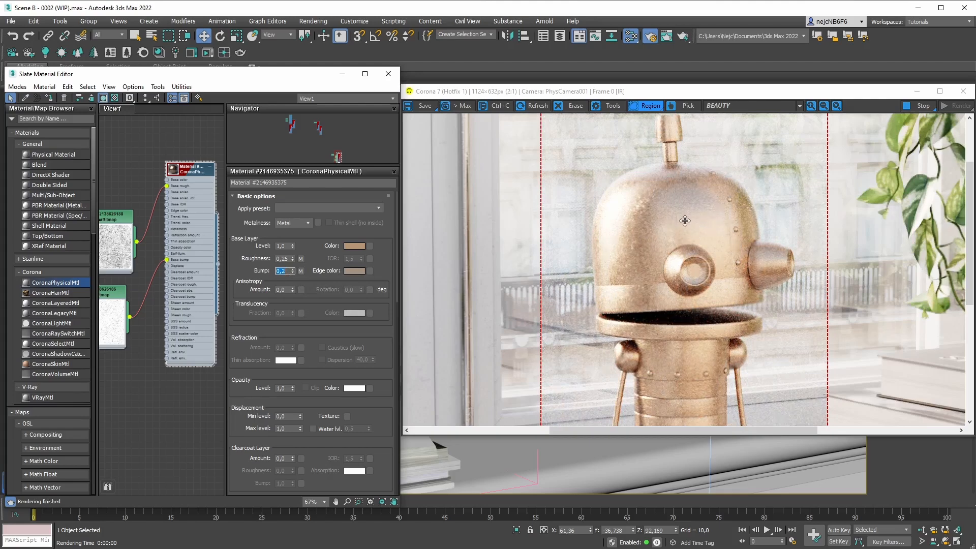
scroll(680, 230, down, 1)
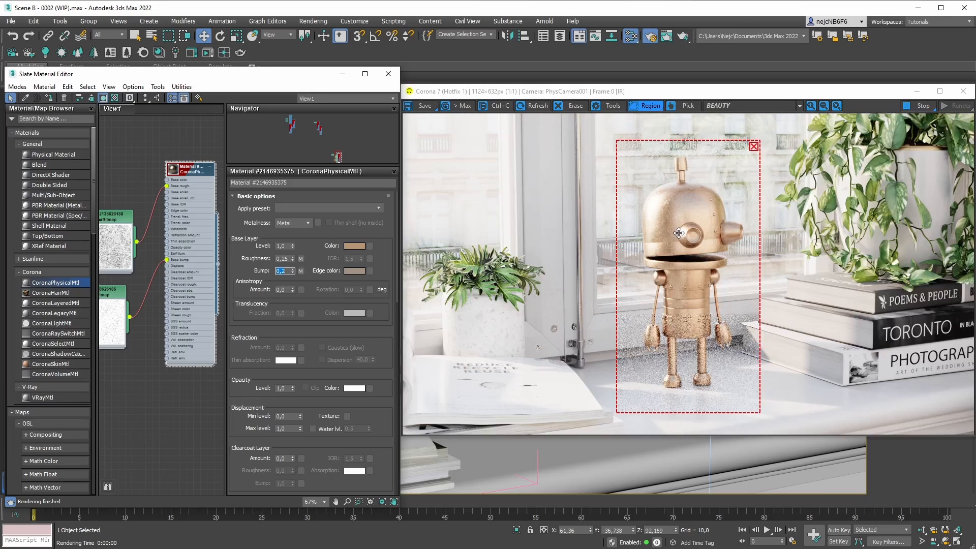
click(292, 272)
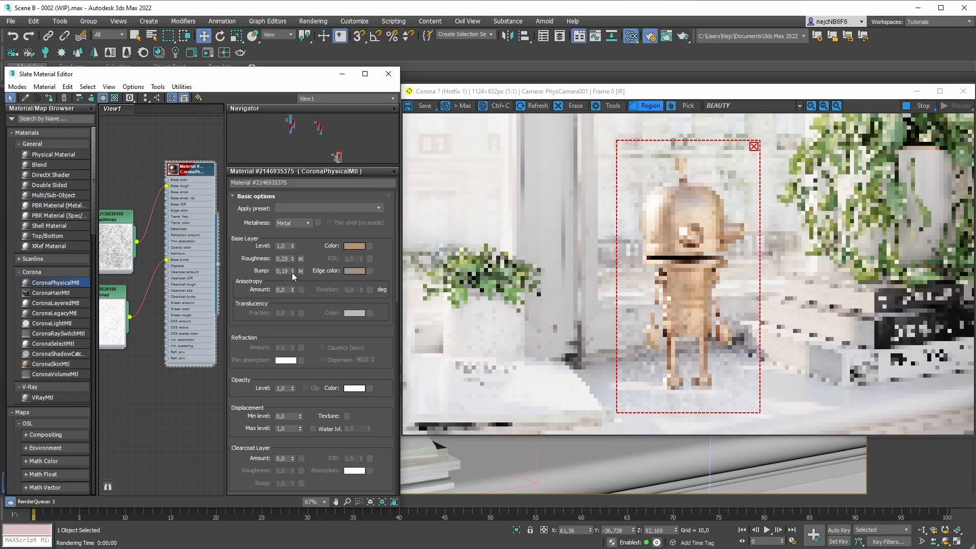
- Set the base layer bump to 0.2 and bring the 3DCollective_TexturePack01_Mask_0007_4K.jpg texture into the node view as a bitmap
click(292, 269)
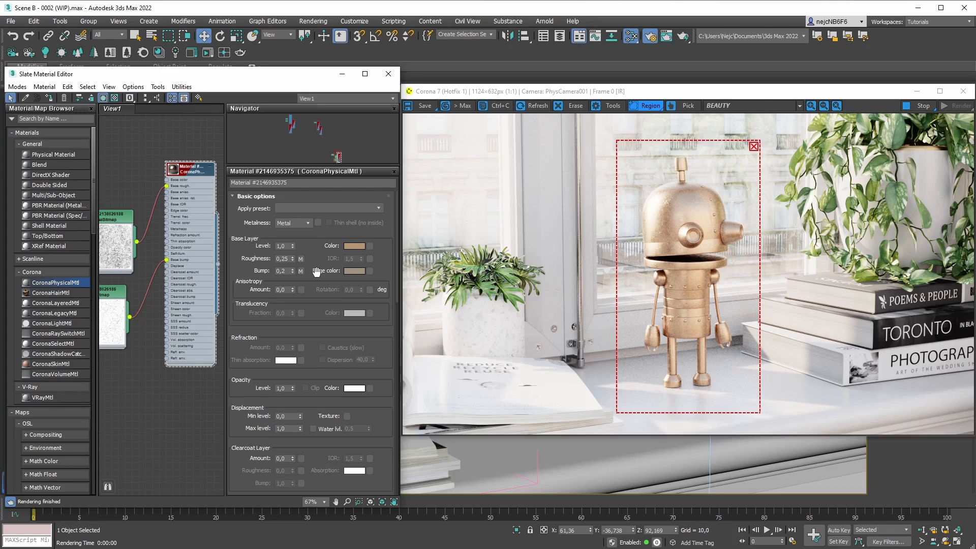
scroll(215, 254, down, 4)
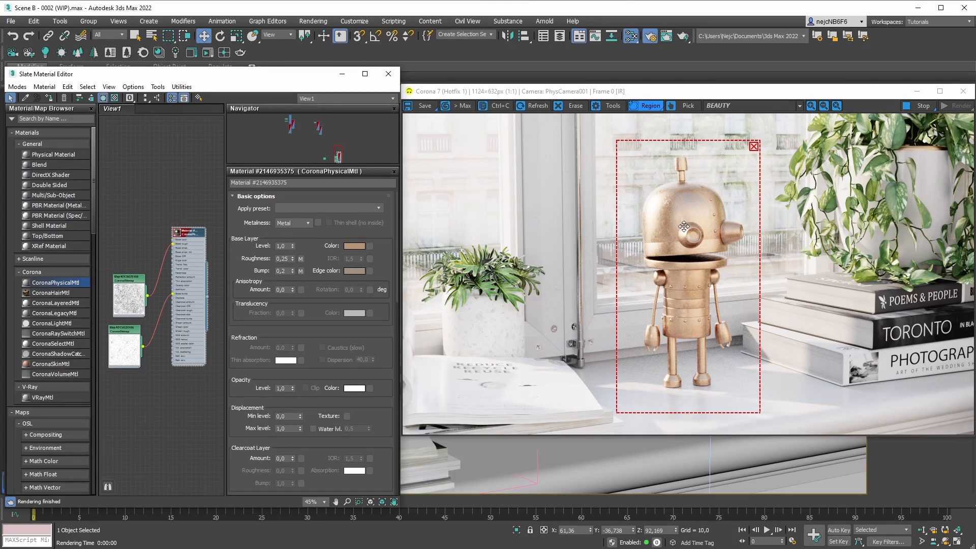
drag(975, 94, 681, 84)
drag(572, 208, 121, 177)
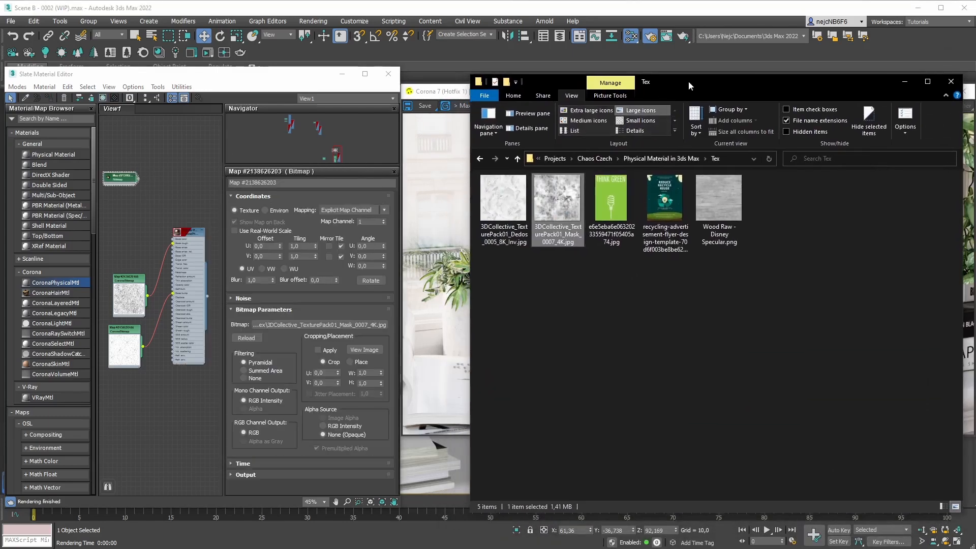
drag(688, 81, 975, 83)
- Add a CoronaMix map node beside the new mask bitmap, above the robot material
right_click(162, 220)
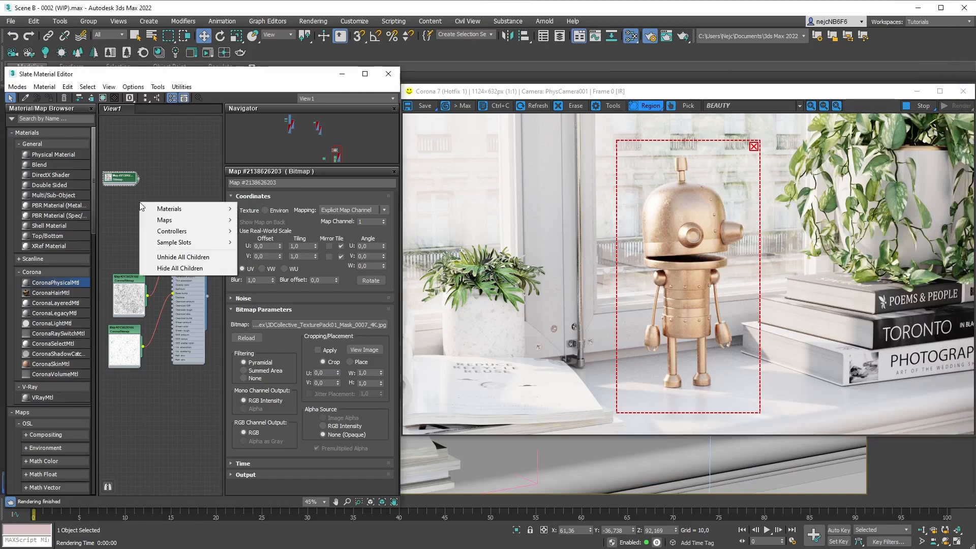
mouse_move(164, 220)
mouse_move(273, 243)
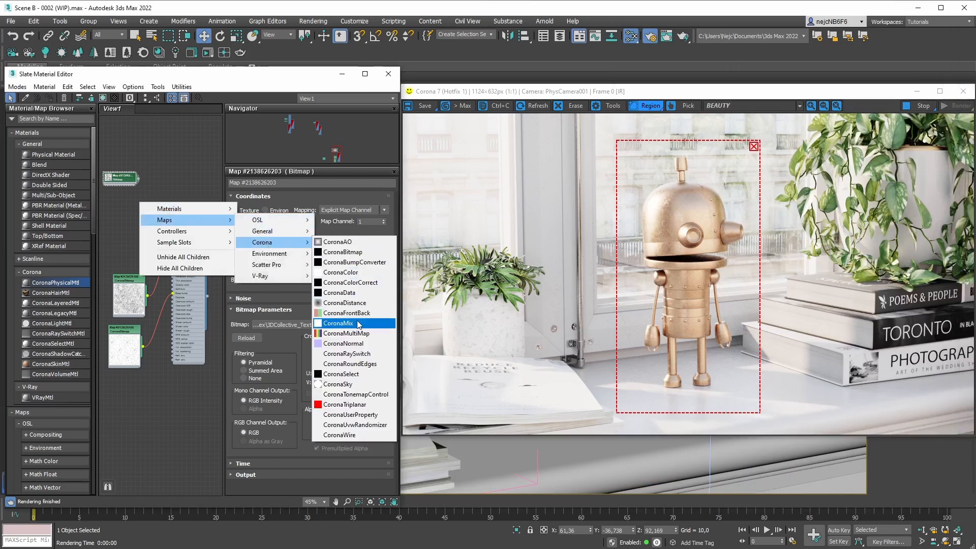
click(339, 323)
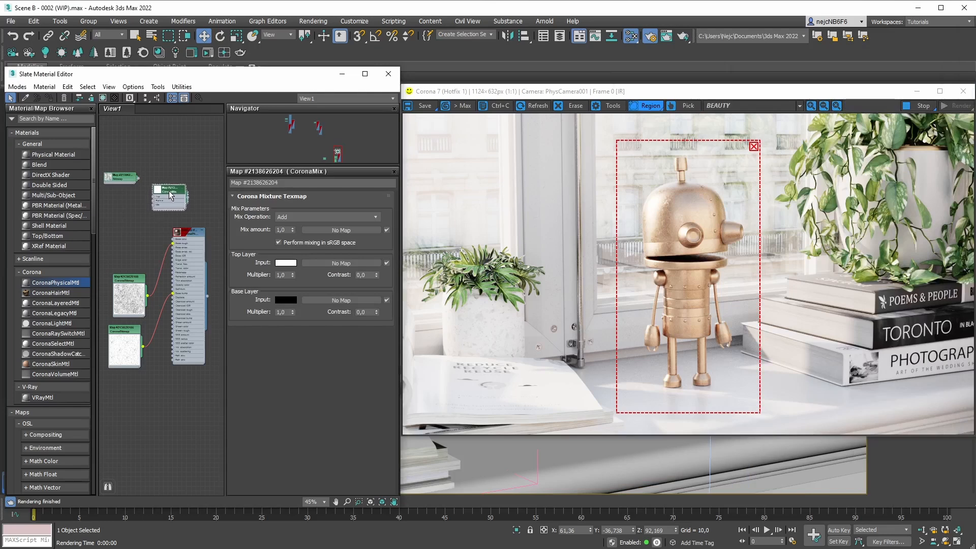
- Add a CoronaColor map node and arrange it below the mask bitmap, next to the CoronaMix node
right_click(127, 200)
mouse_move(145, 219)
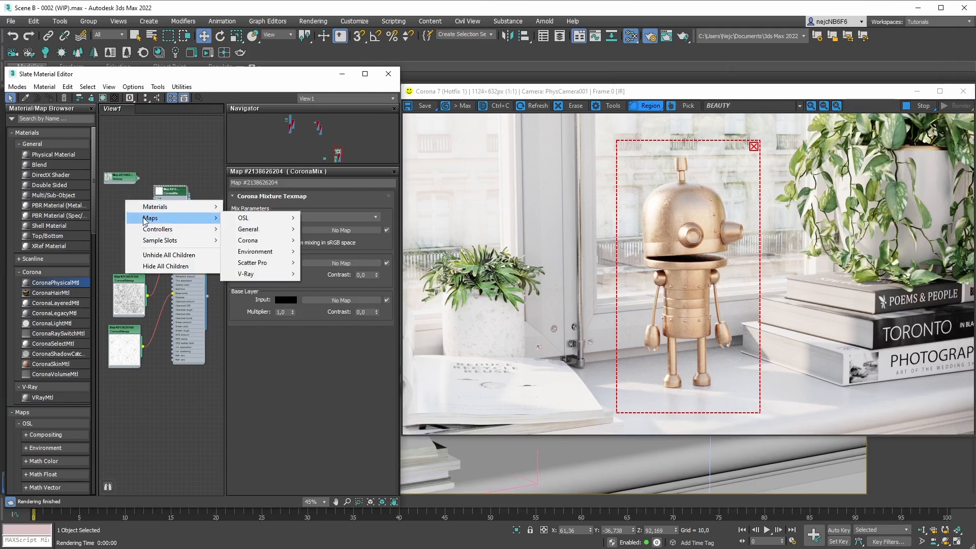
mouse_move(264, 240)
click(344, 271)
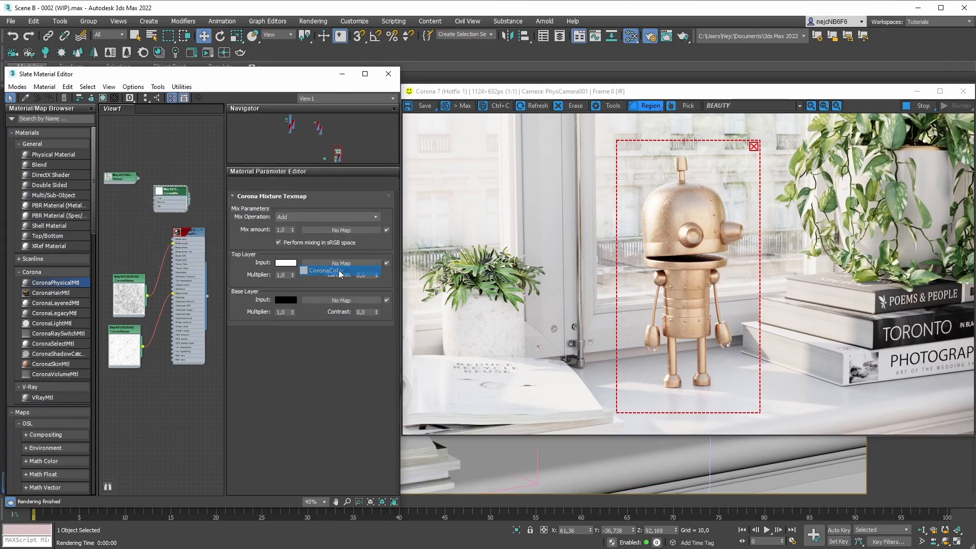
drag(161, 203, 149, 215)
click(157, 187)
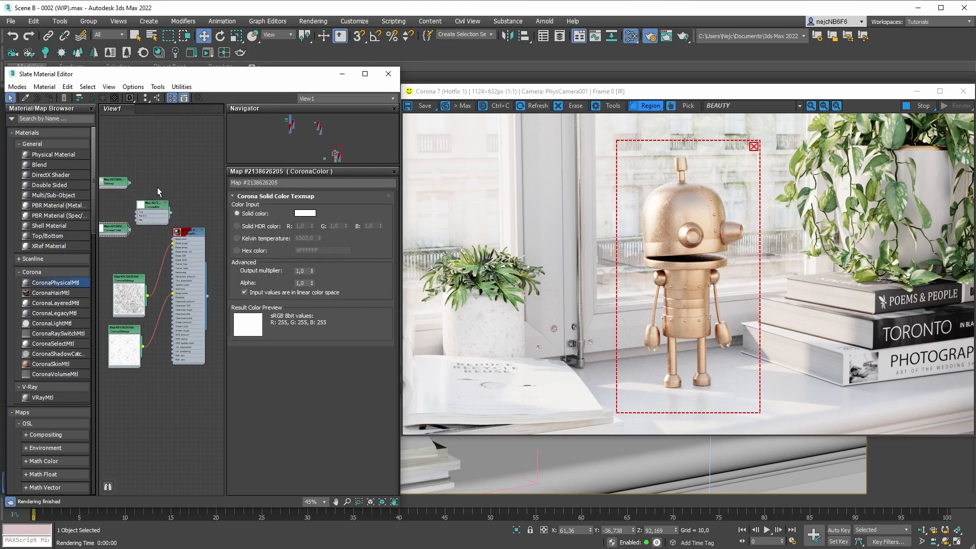
- Copy the robot material's base color into the CoronaColor map's solid color
middle_drag(191, 233, 202, 232)
double_click(203, 231)
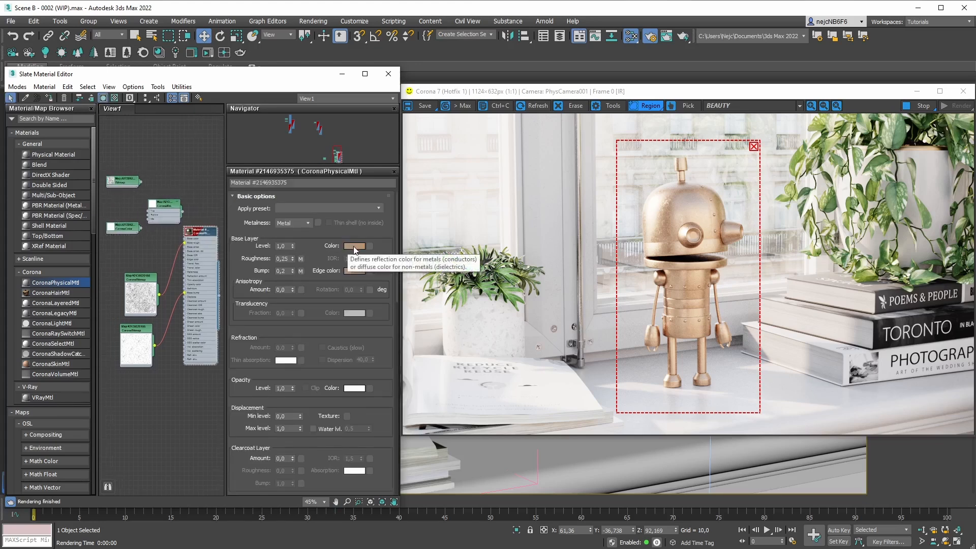
right_click(354, 247)
click(365, 253)
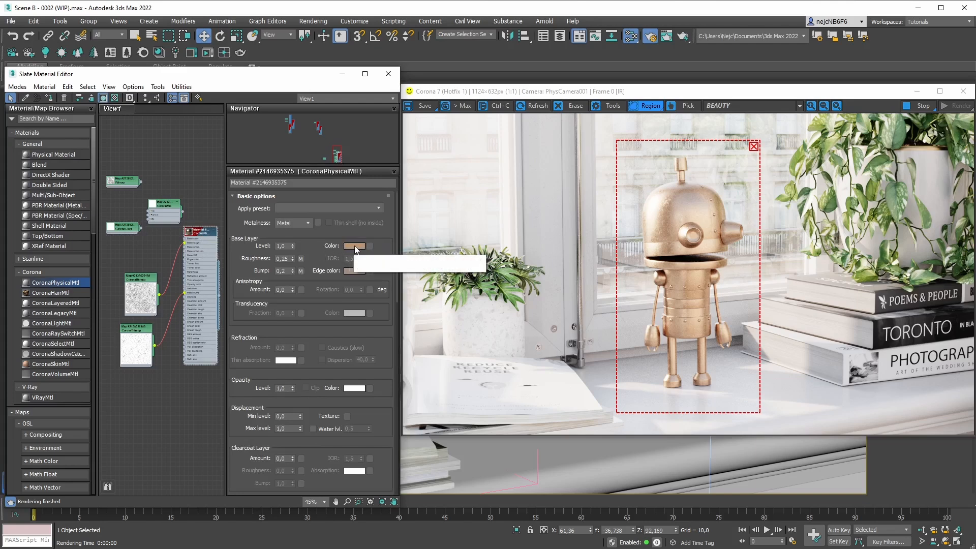
double_click(121, 230)
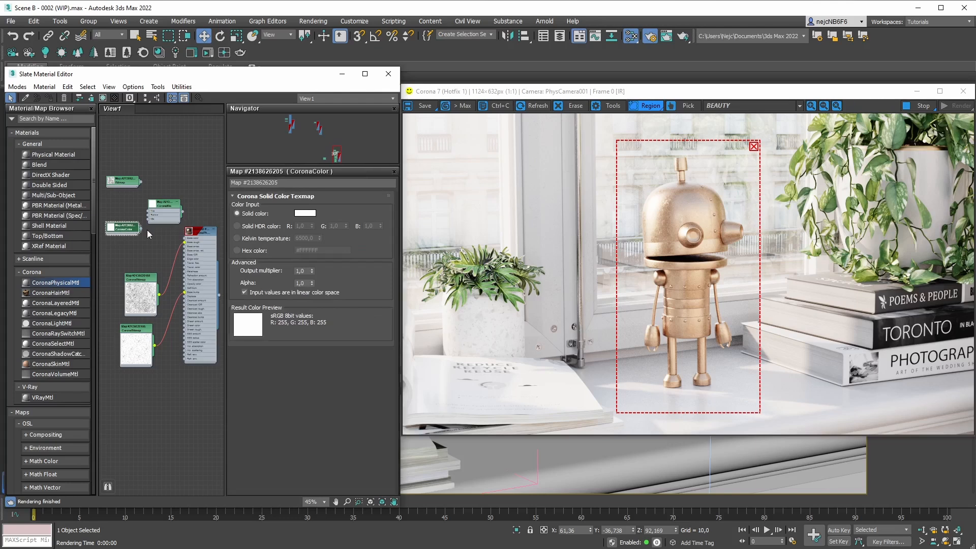
right_click(308, 214)
click(331, 227)
- Connect the mask bitmap to the CoronaMix's Top input and the CoronaColor to its Bottom input, keeping the bitmap close to the mix
scroll(131, 227, up, 1)
scroll(131, 227, up, 2)
drag(163, 250, 175, 226)
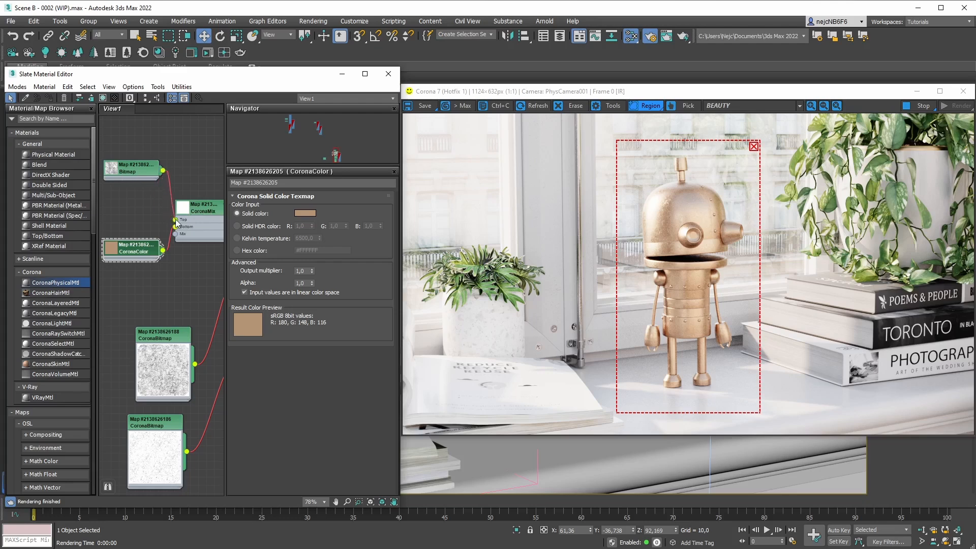
double_click(201, 209)
drag(132, 177, 134, 215)
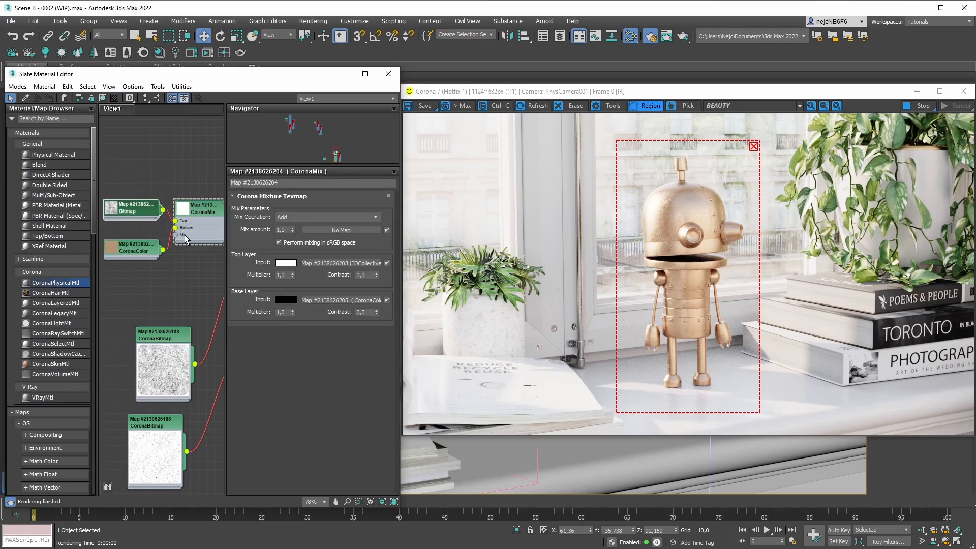
- Enlarge the CoronaMix node's preview and set its mix operation to Multiply
middle_drag(184, 234, 164, 239)
double_click(164, 215)
middle_drag(222, 229, 199, 231)
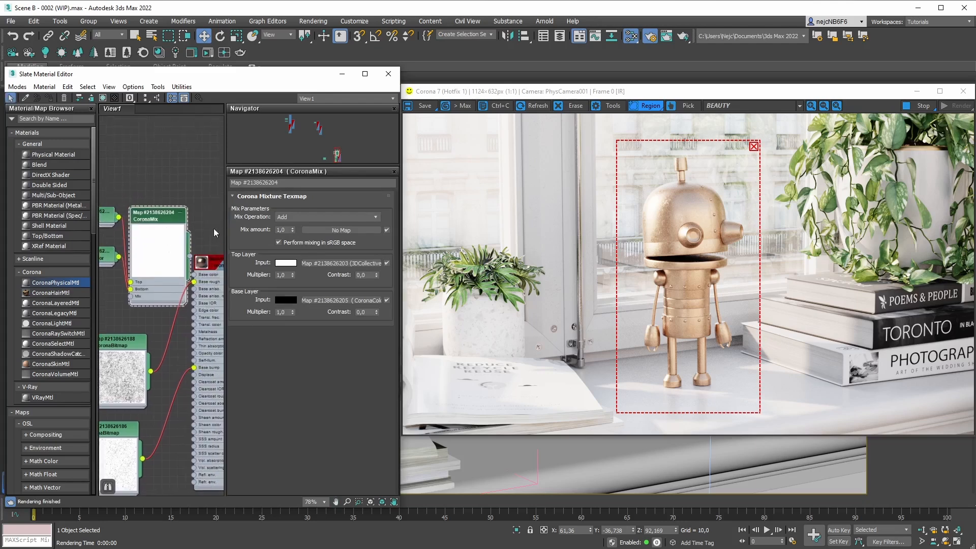
click(291, 215)
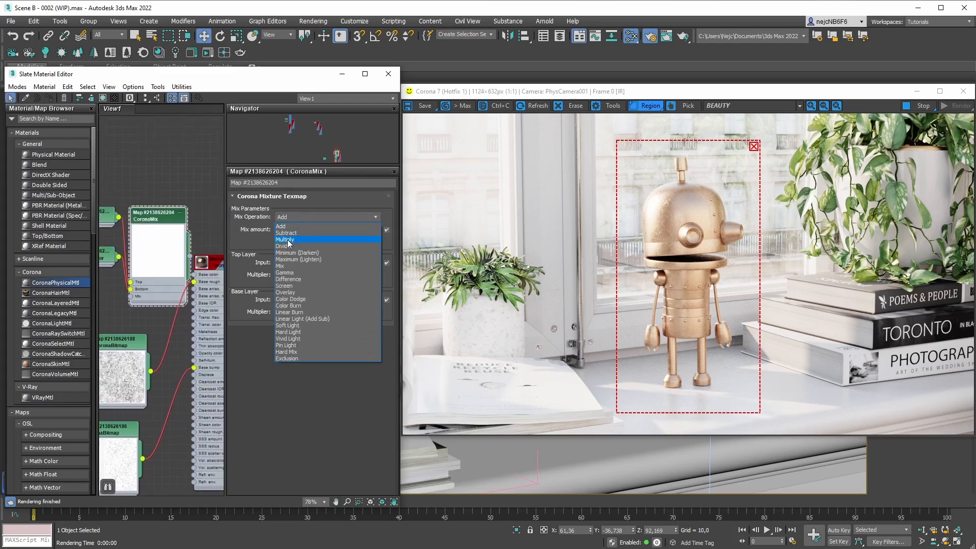
click(290, 242)
- Arrange the nodes and connect the CoronaMix output to the robot material's base color input
scroll(151, 248, down, 3)
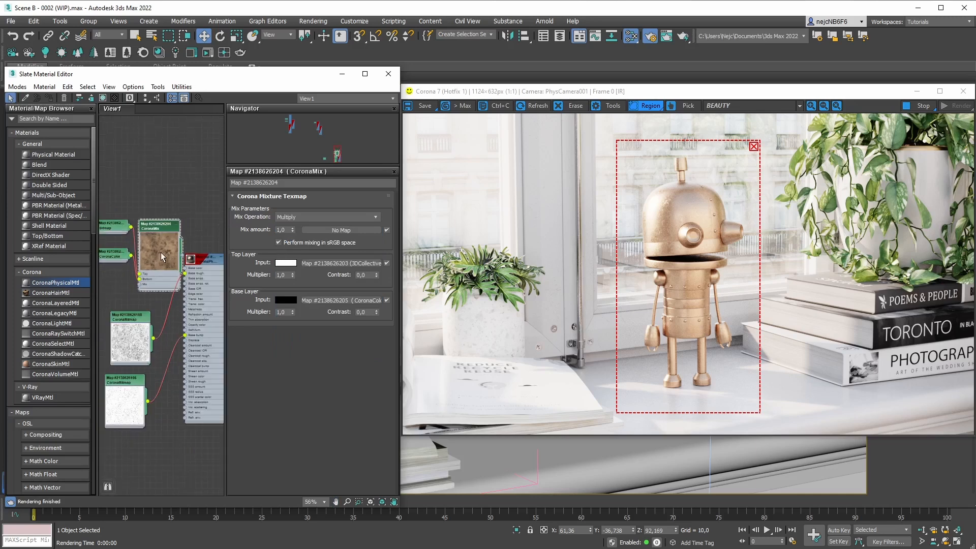
drag(123, 272, 162, 218)
drag(175, 227, 152, 228)
click(194, 211)
scroll(153, 256, up, 2)
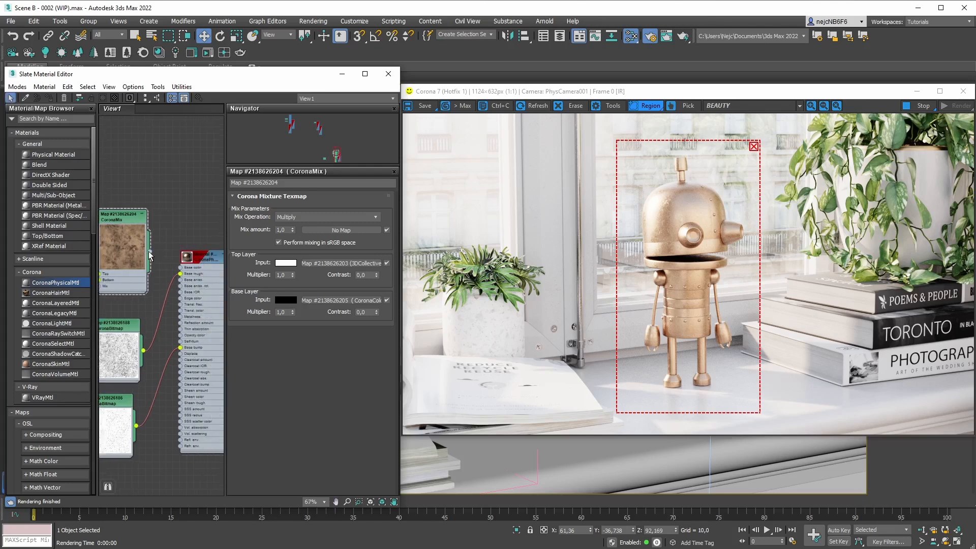
drag(150, 251, 181, 267)
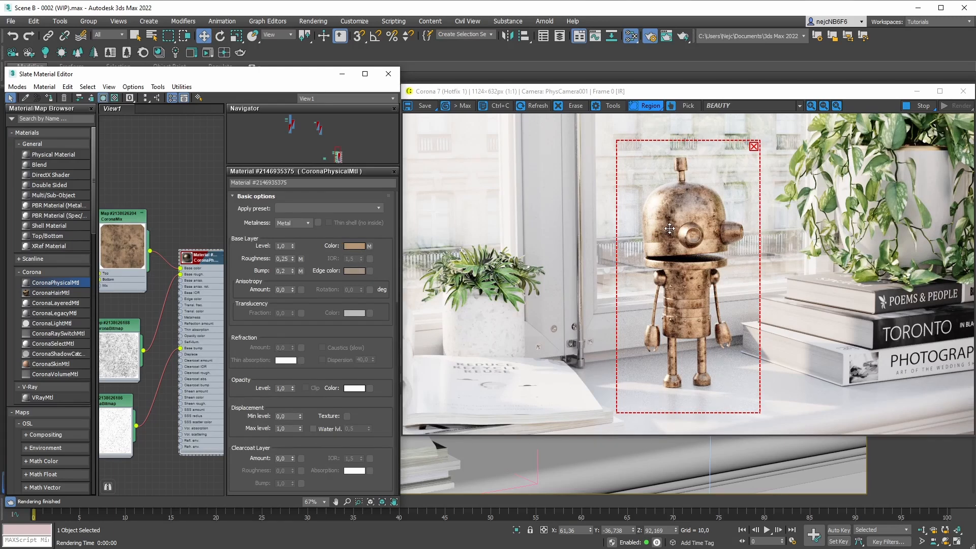
- Open the CoronaMix parameters and lower the mix amount to 0.5 to soften the dirt on the robot
scroll(137, 265, down, 5)
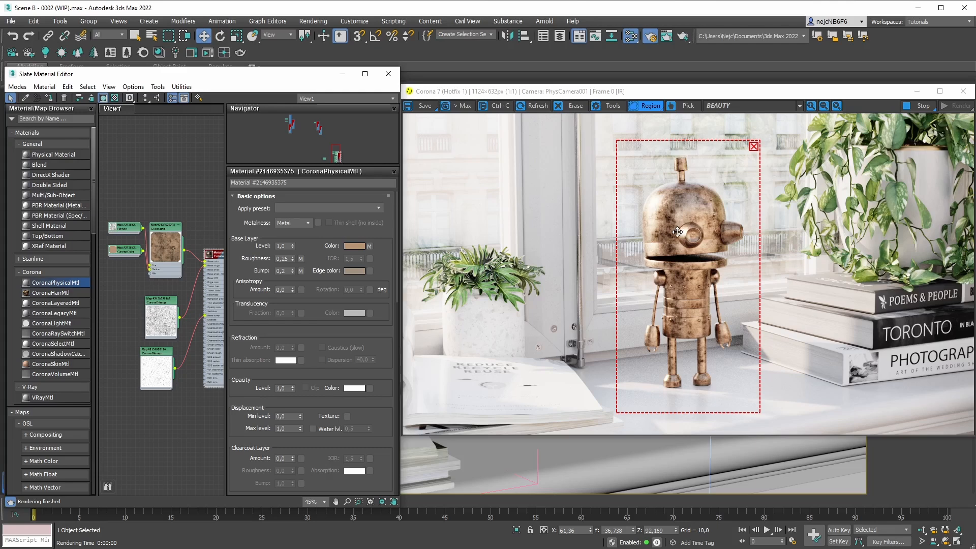
click(193, 236)
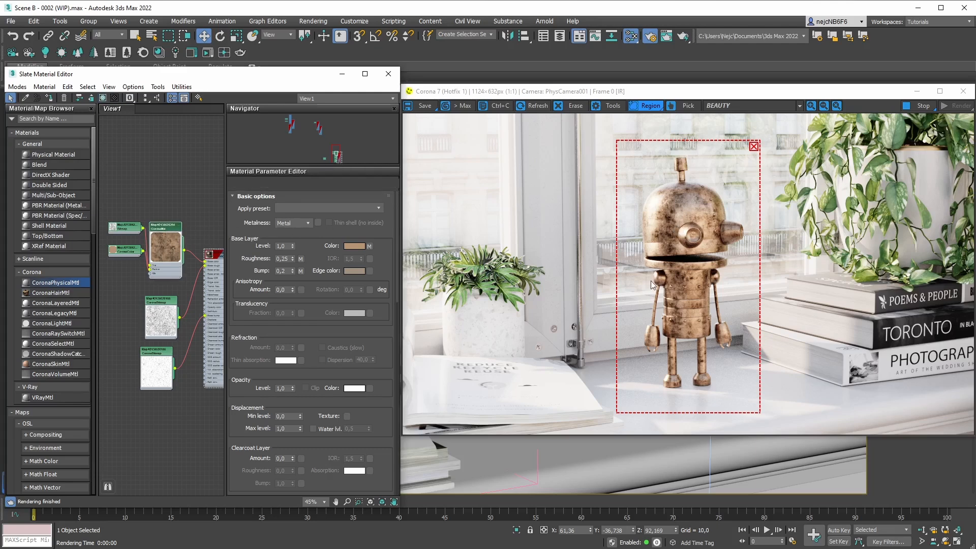
double_click(165, 239)
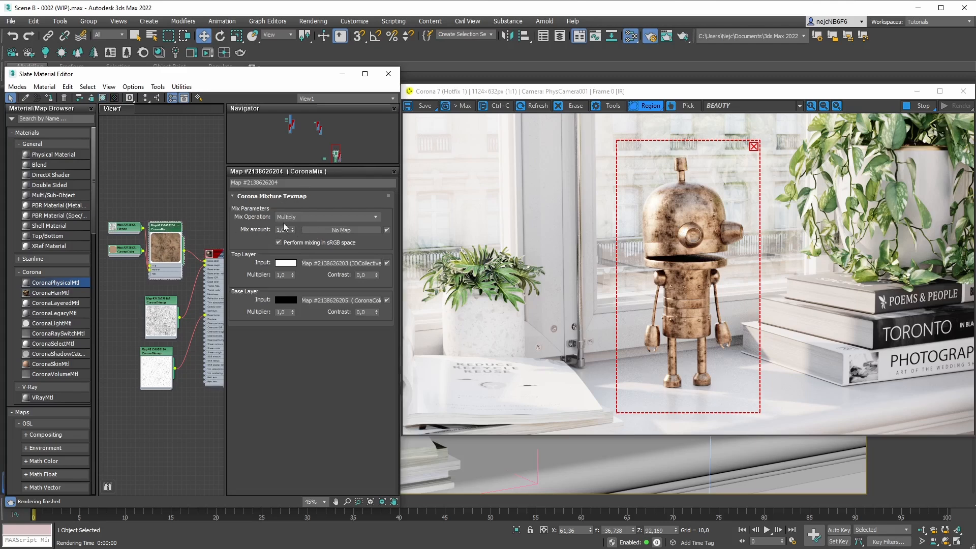
drag(292, 230, 297, 254)
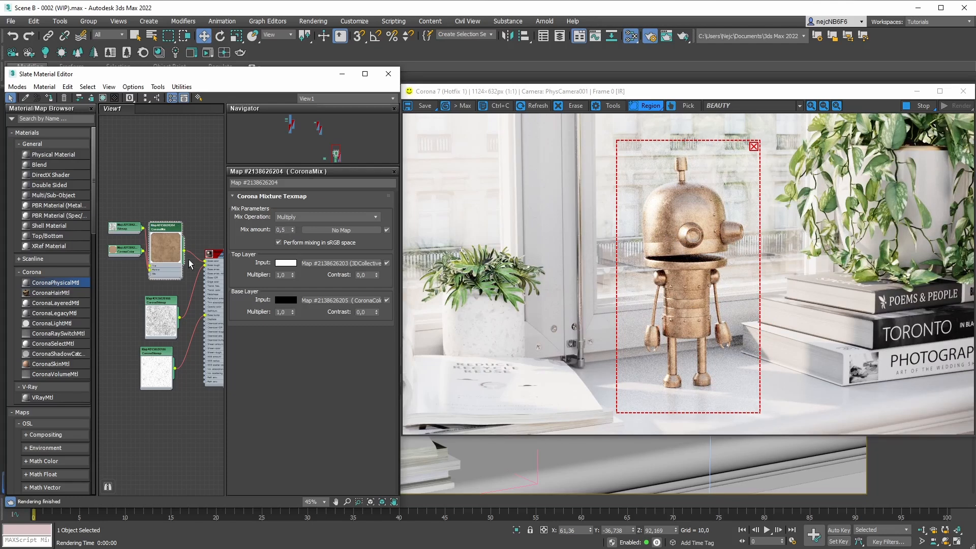
middle_drag(195, 282, 187, 275)
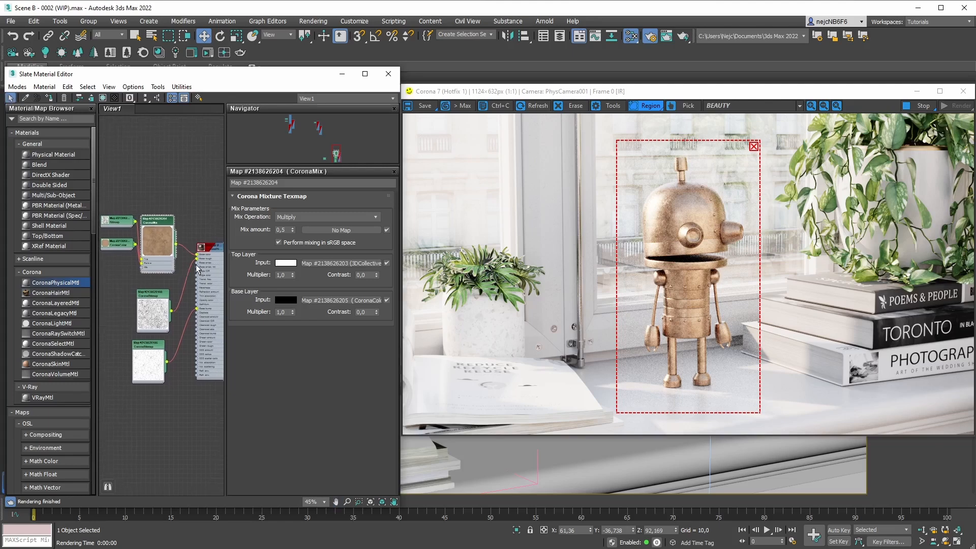
scroll(197, 267, down, 2)
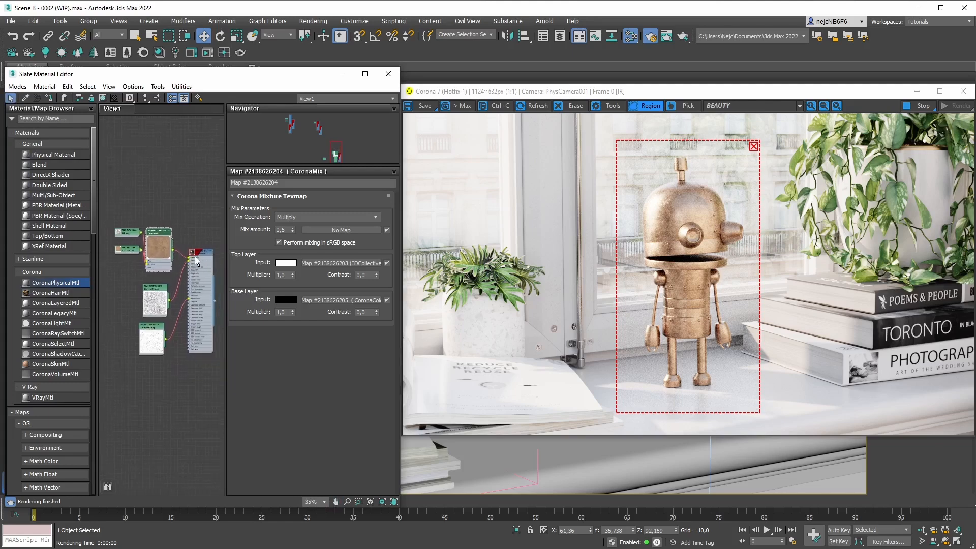
mouse_move(196, 260)
mouse_down()
mouse_move(175, 254)
mouse_move(181, 260)
mouse_up()
scroll(134, 262, up, 2)
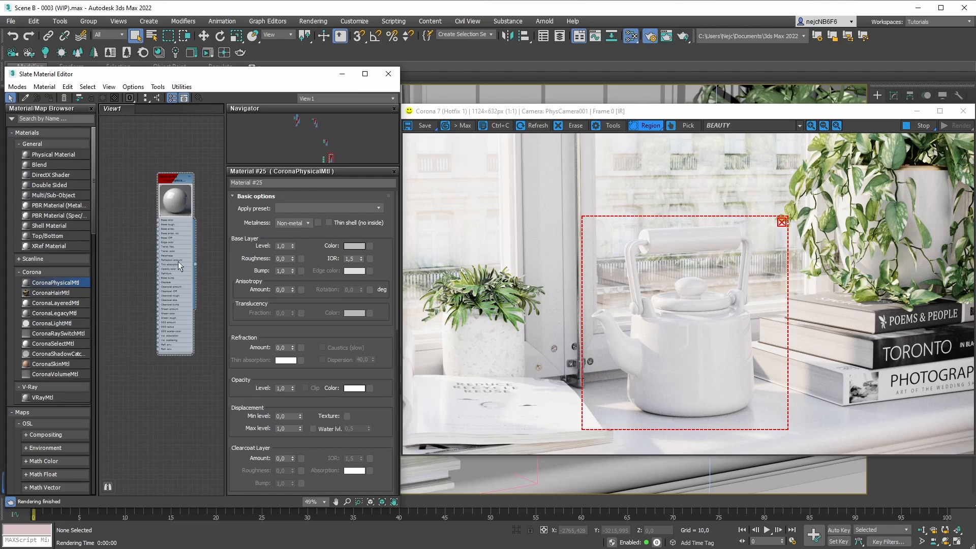
- Connect the black-and-white Map #1 bitmap to the teapot material's metalness as an instance and examine the mask's preview
scroll(148, 287, down, 5)
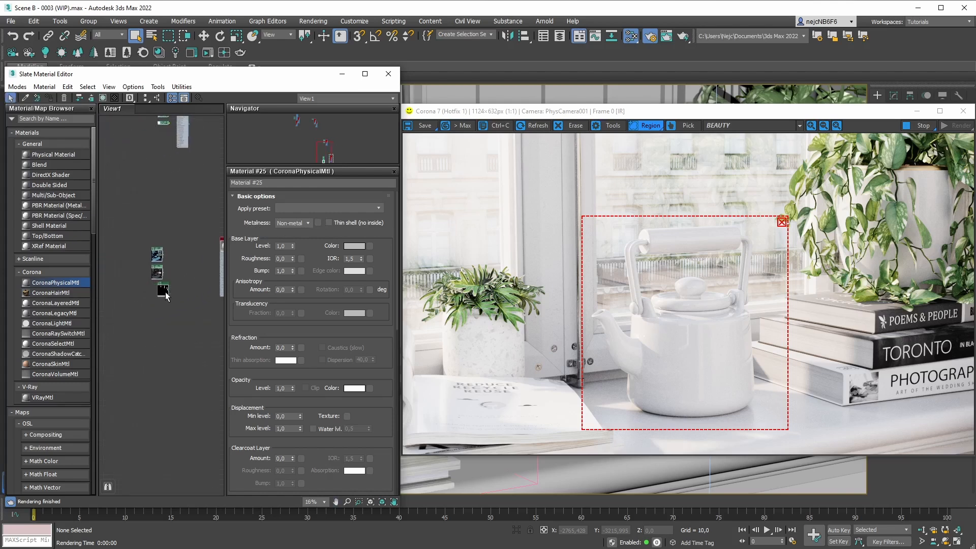
scroll(208, 274, up, 8)
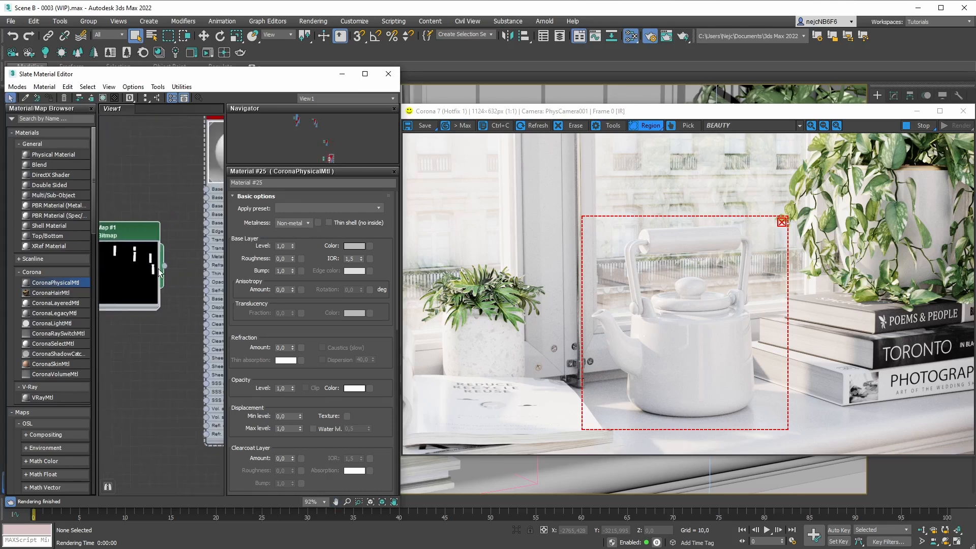
drag(164, 266, 318, 226)
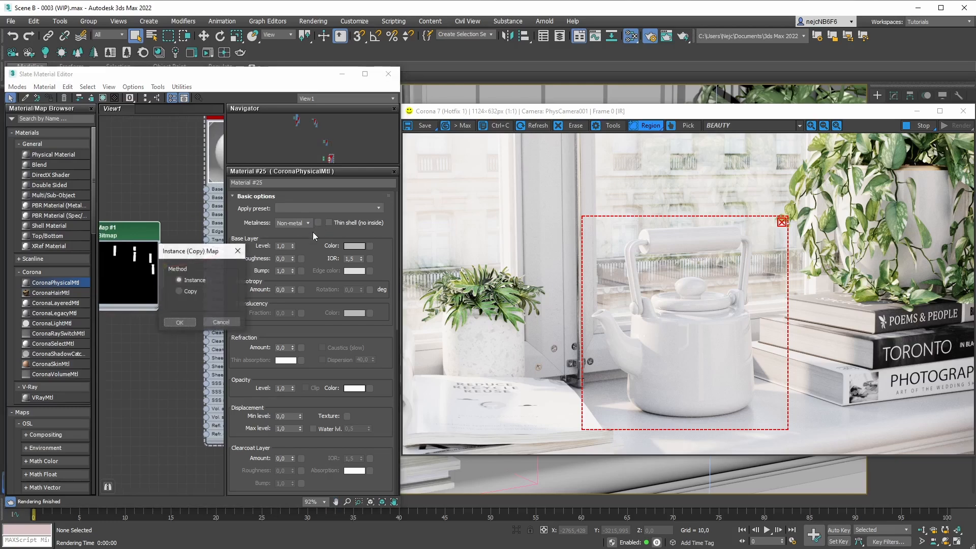
click(178, 324)
drag(149, 225, 154, 228)
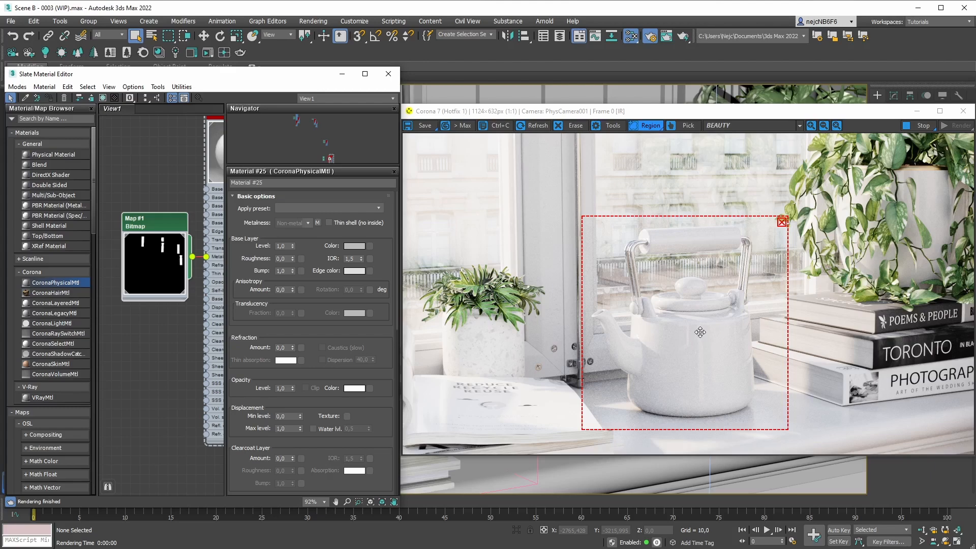
scroll(160, 246, up, 4)
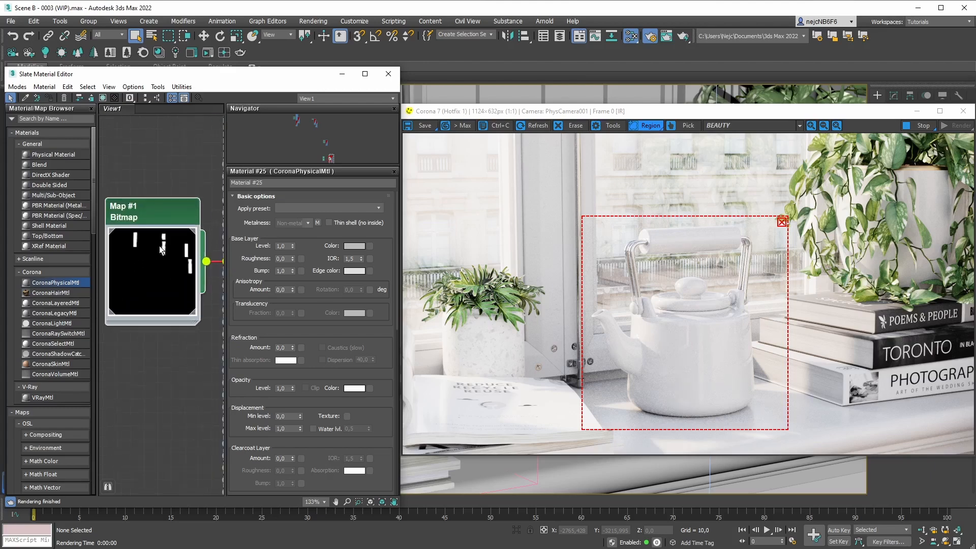
scroll(154, 254, up, 2)
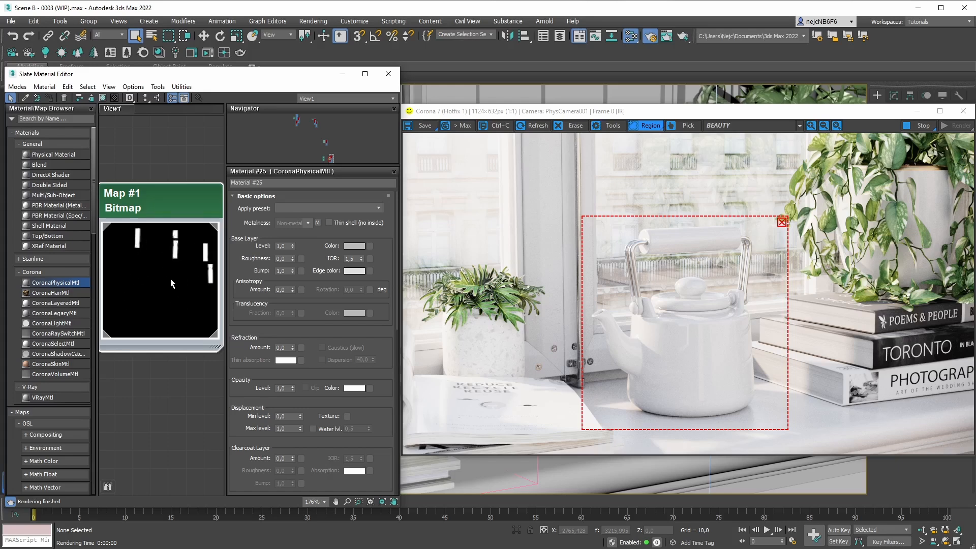
scroll(177, 278, down, 3)
drag(180, 251, 182, 250)
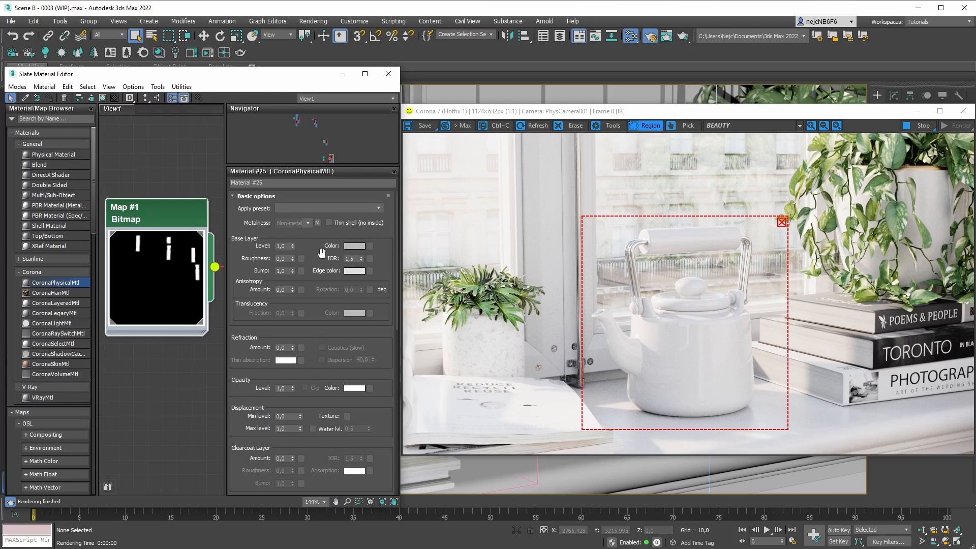
- Try an IOR of 1.0 and a pure red edge color on the teapot material, cancelling the color and returning the IOR to 1.5
right_click(361, 260)
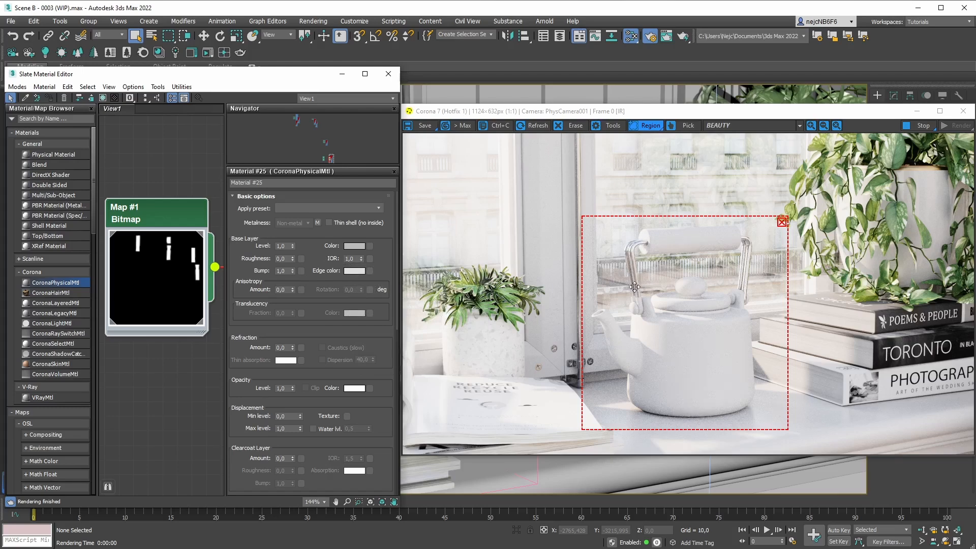
click(358, 271)
drag(447, 110, 401, 73)
drag(430, 133, 538, 143)
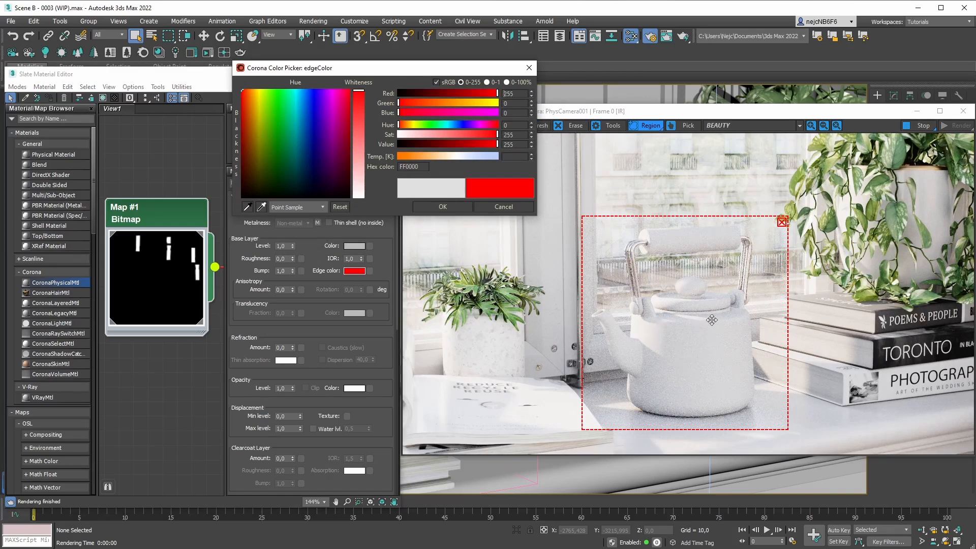
click(503, 206)
drag(361, 257, 361, 252)
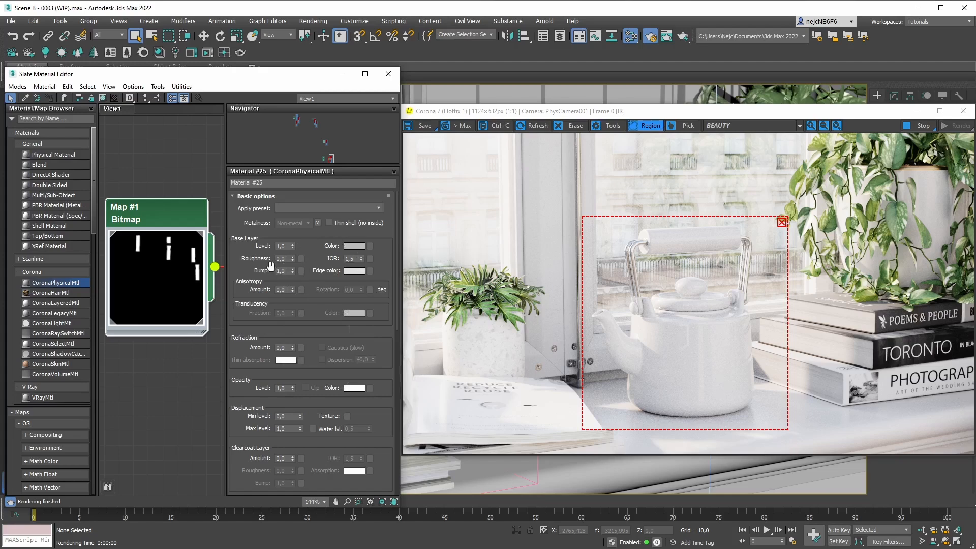
drag(292, 258, 291, 239)
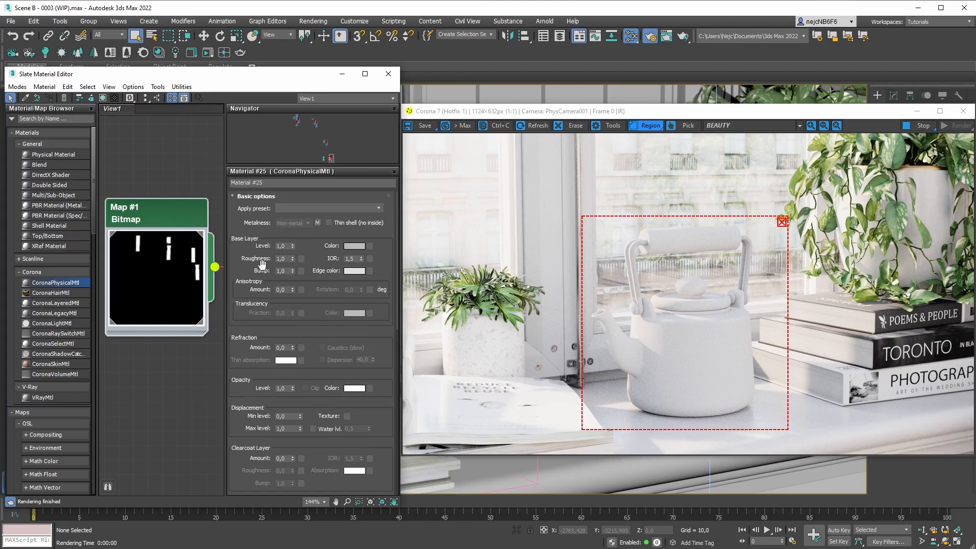
scroll(163, 322, down, 5)
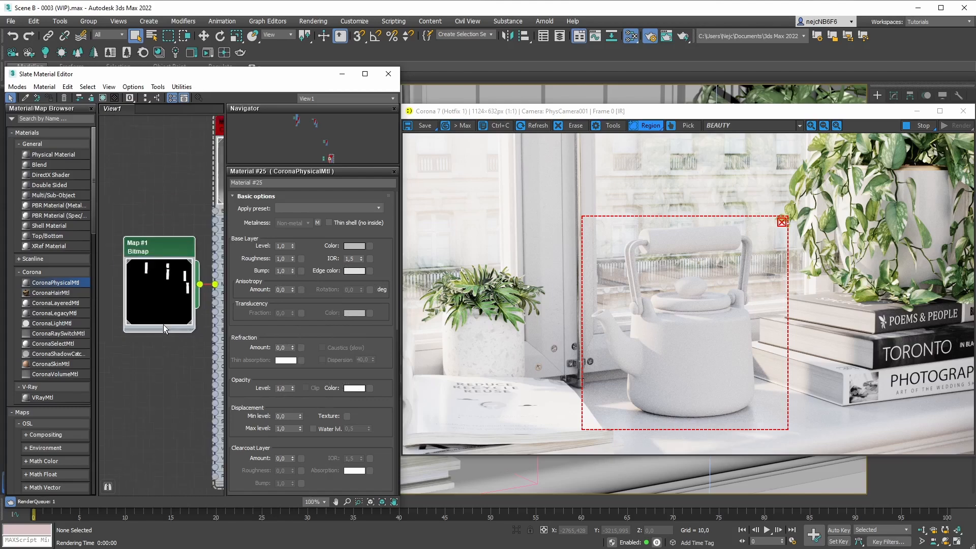
middle_drag(116, 331, 166, 317)
scroll(169, 316, down, 3)
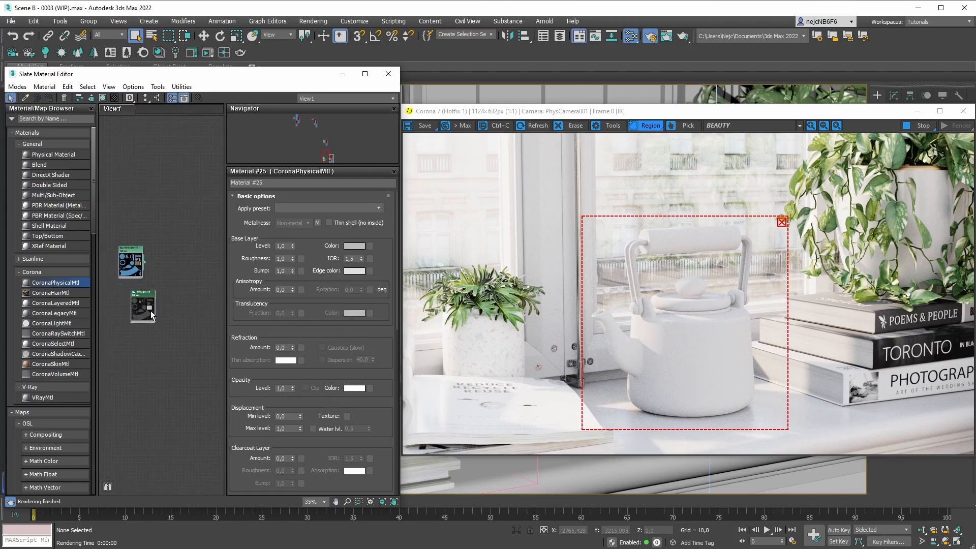
middle_drag(234, 323, 159, 317)
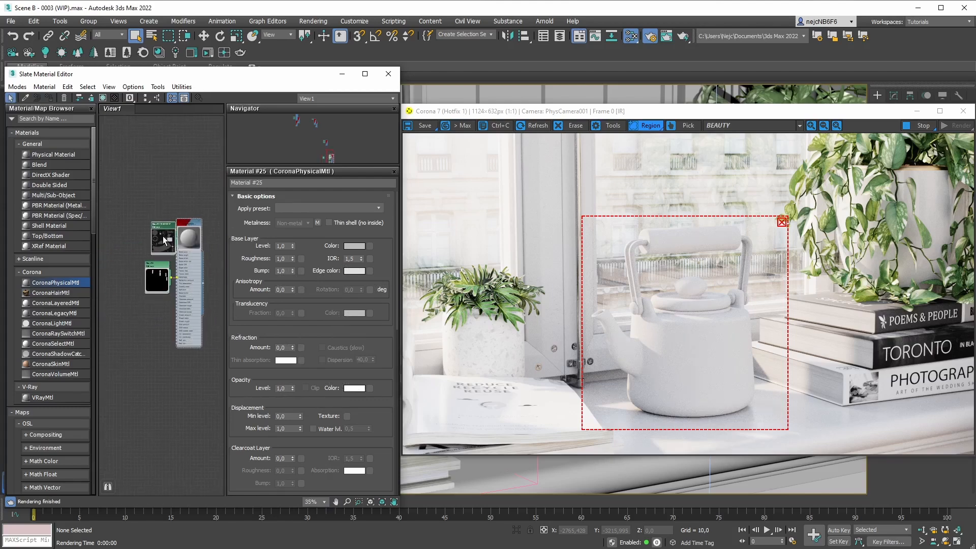
scroll(158, 270, up, 5)
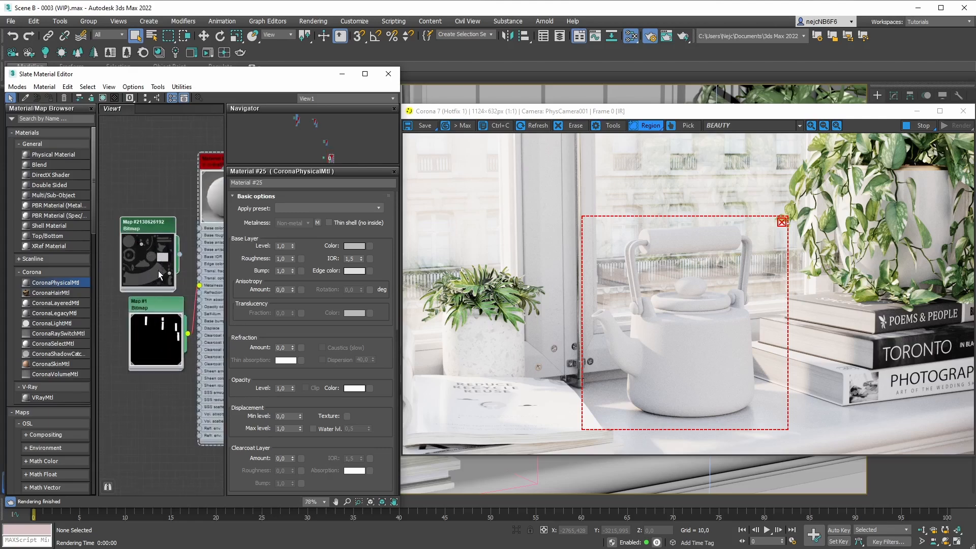
scroll(157, 270, up, 4)
drag(184, 304, 174, 275)
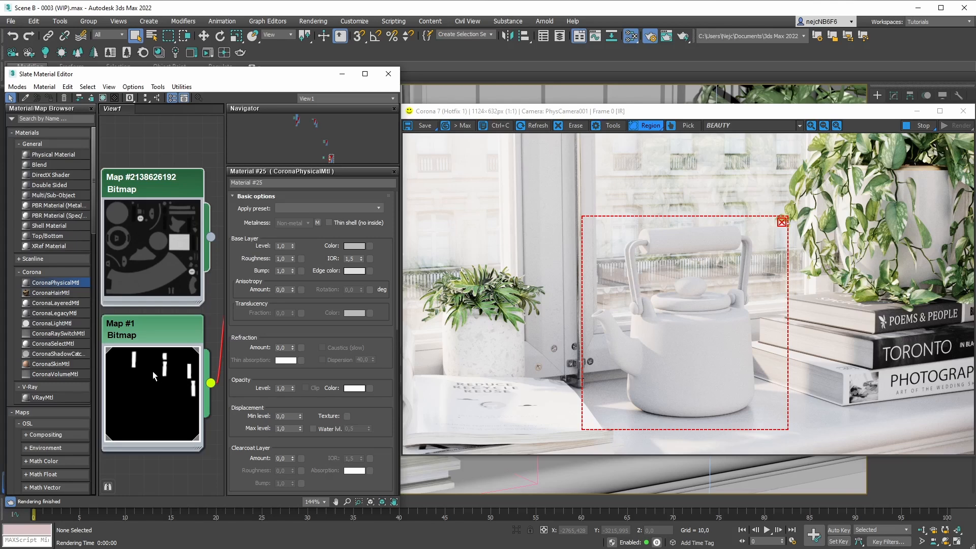
- Overlay the Map #1 mask on the grey roughness bitmap to compare their metal areas, and move it back below
drag(144, 338, 141, 249)
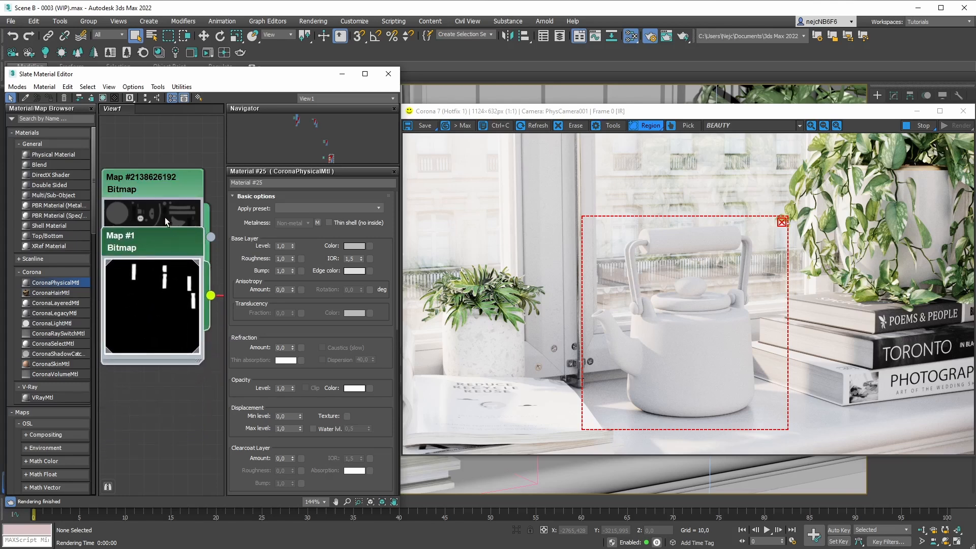
drag(188, 236, 189, 251)
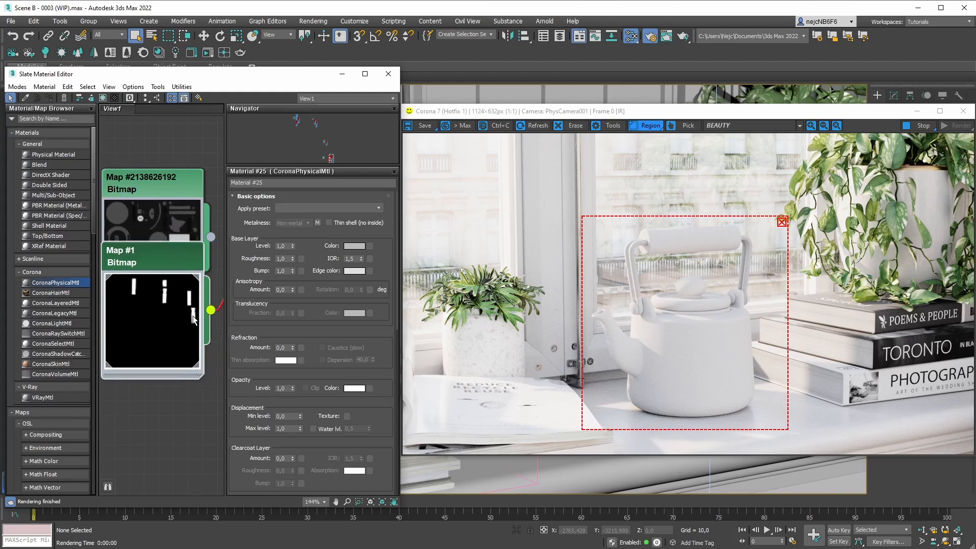
drag(153, 267, 155, 328)
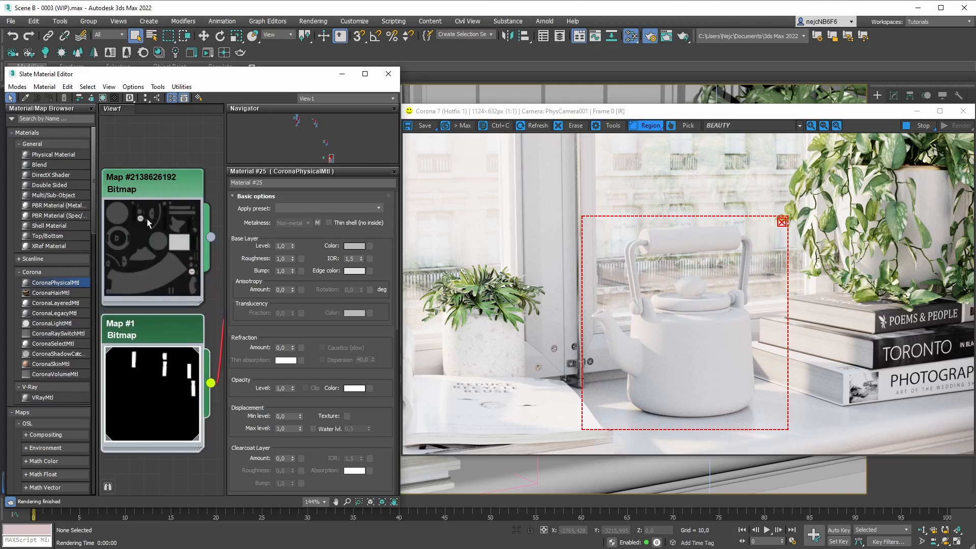
scroll(177, 223, down, 1)
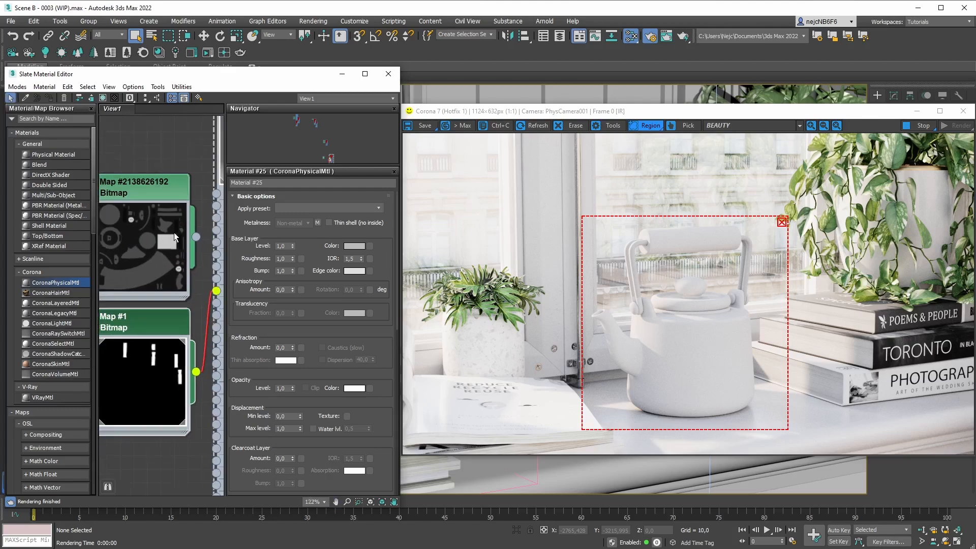
scroll(174, 233, down, 6)
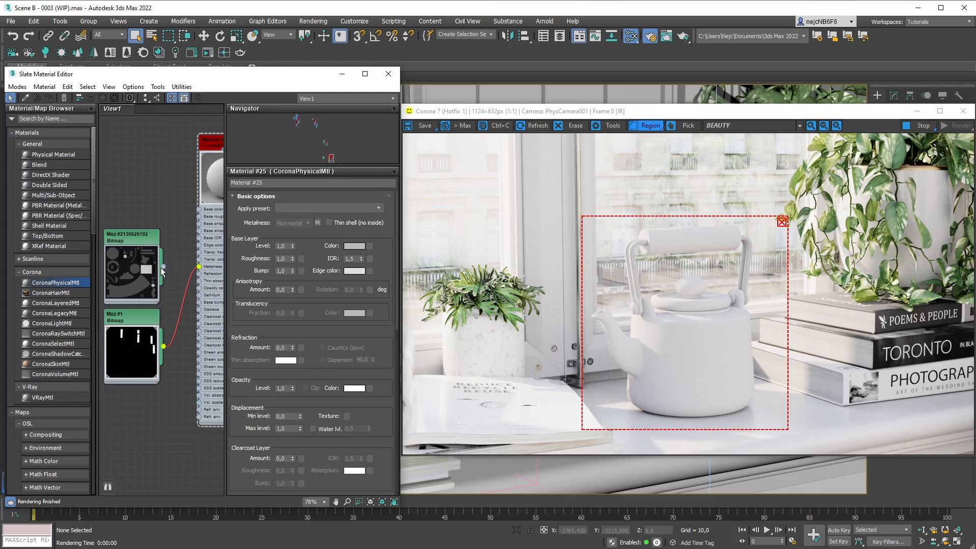
drag(163, 266, 199, 267)
drag(303, 262, 301, 258)
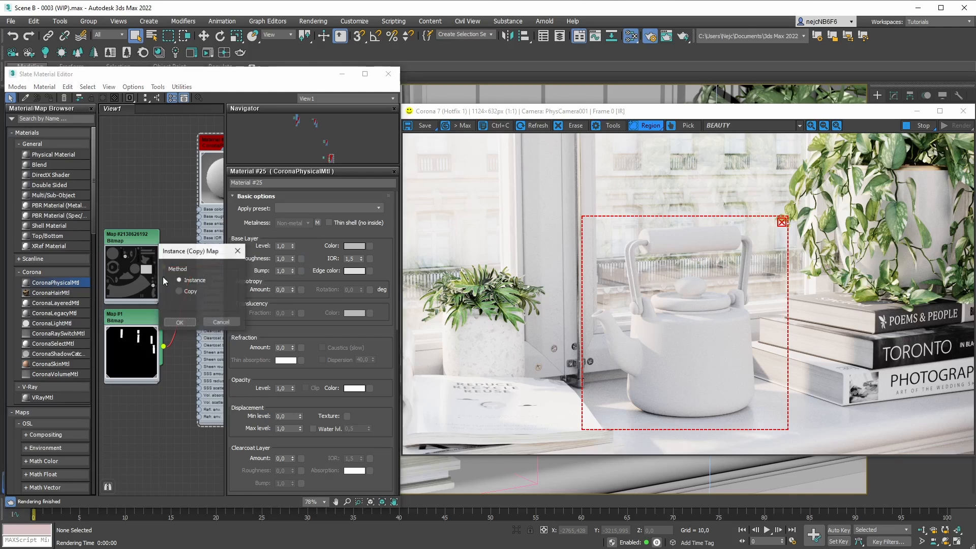
click(174, 321)
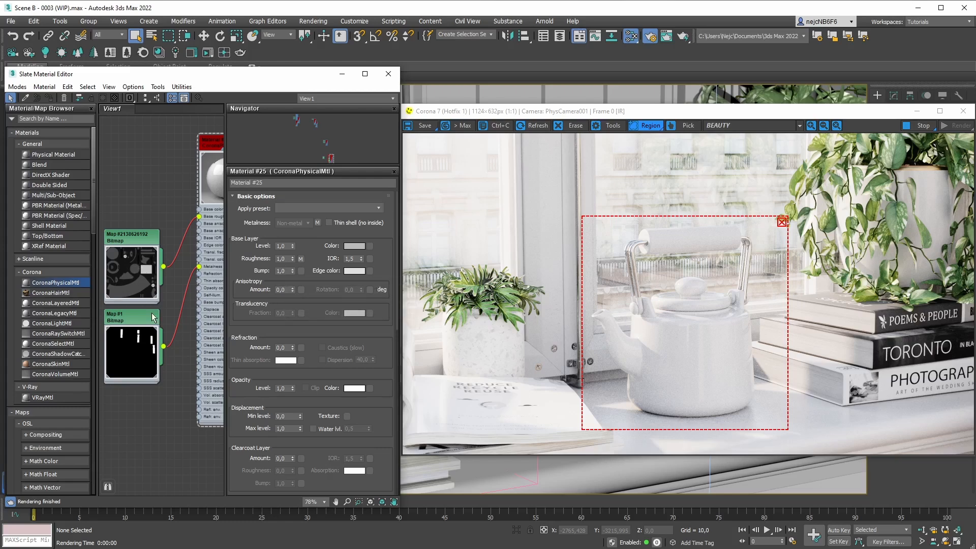
scroll(138, 303, down, 8)
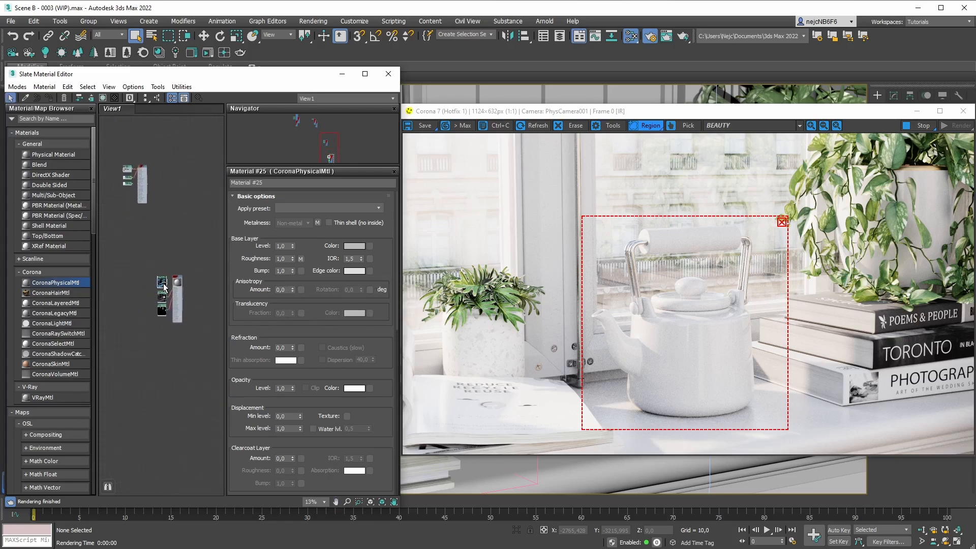
scroll(164, 289, up, 8)
drag(155, 266, 196, 289)
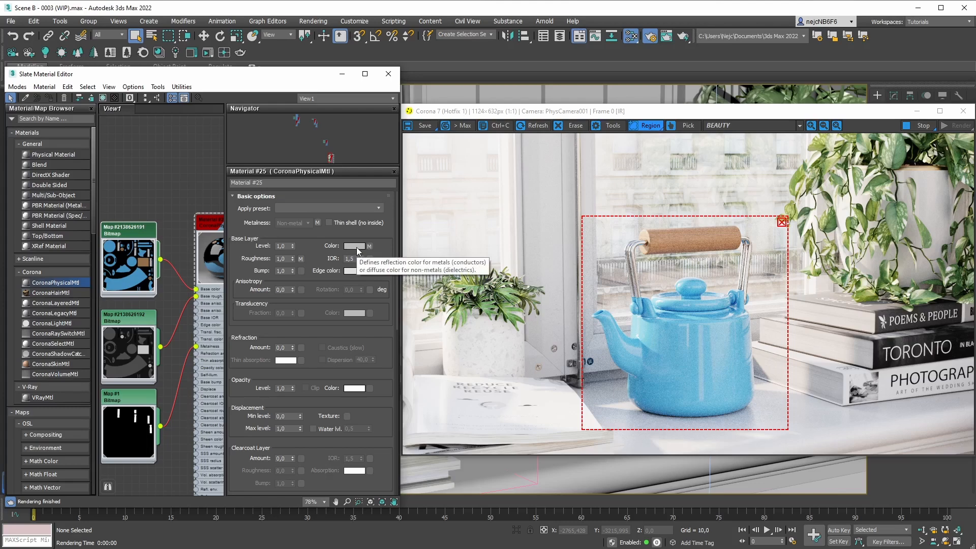
- Overlay the Map #1 mask on the color bitmap to compare the metal areas, and return it below the roughness bitmap
scroll(122, 277, up, 3)
middle_drag(140, 264, 161, 247)
scroll(157, 249, up, 2)
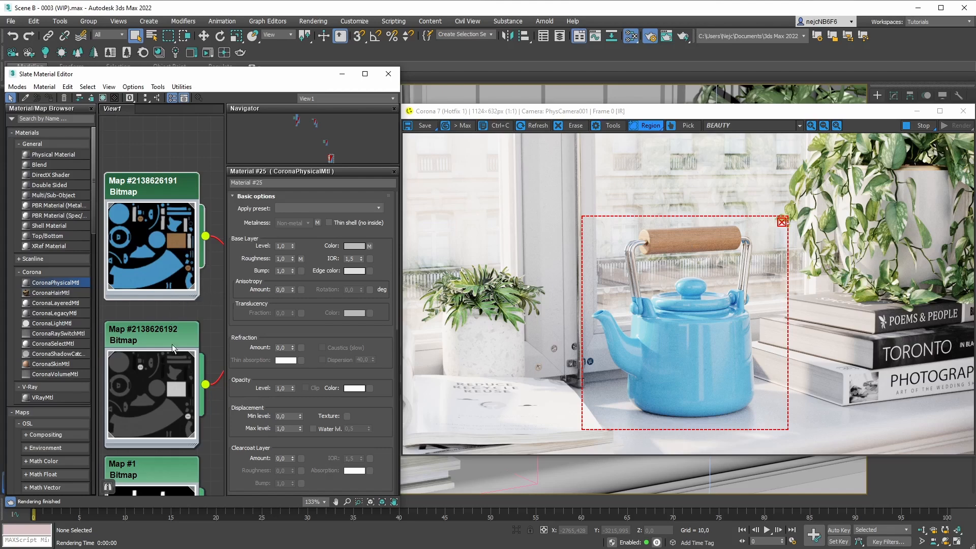
drag(160, 483, 163, 271)
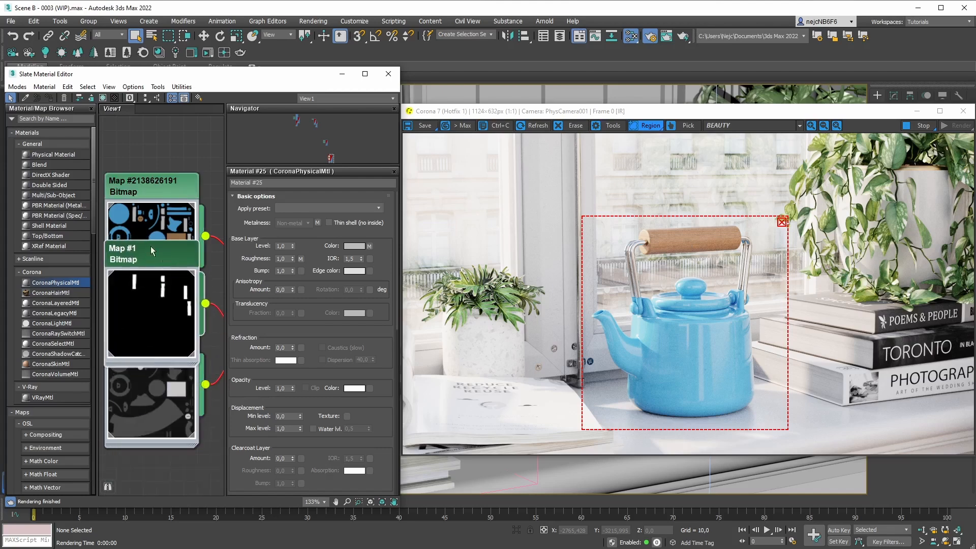
scroll(153, 239, up, 3)
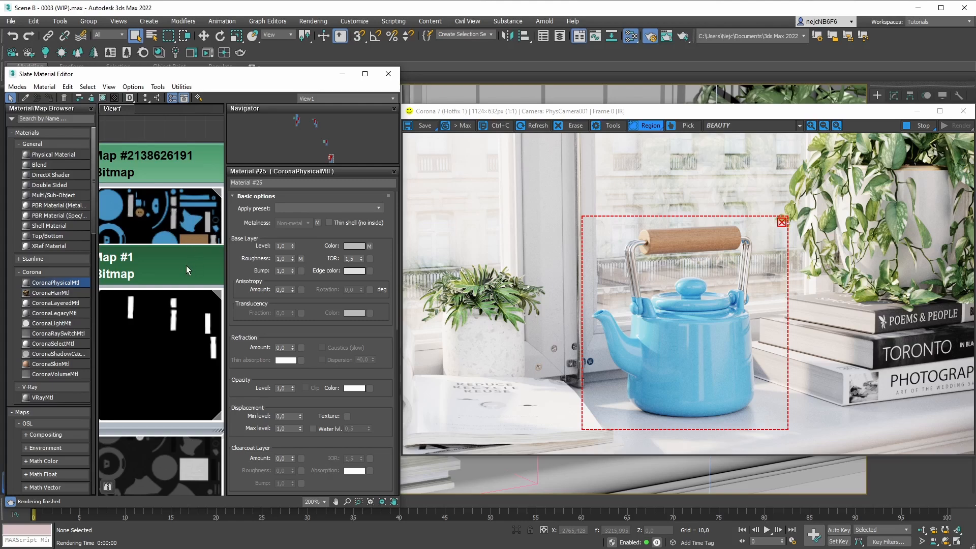
scroll(186, 265, down, 4)
middle_drag(182, 262, 183, 418)
drag(183, 419, 183, 427)
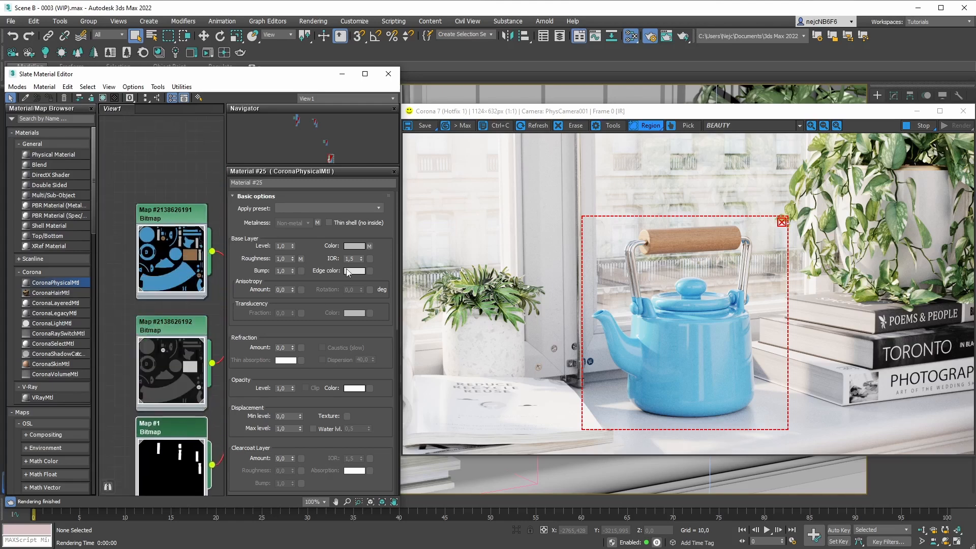
- Check the base color swatch in the color picker without changing it and examine the metal areas in the color bitmap's preview
click(354, 246)
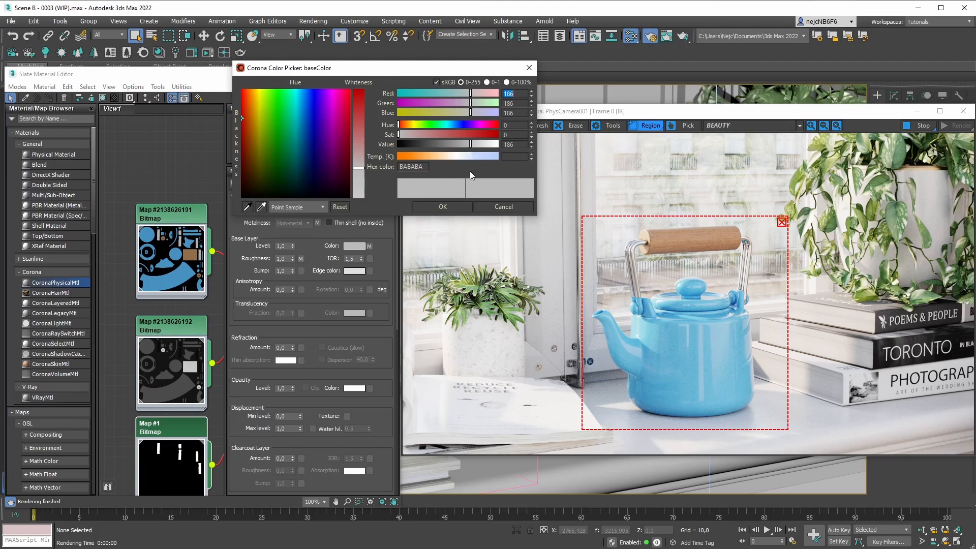
click(500, 204)
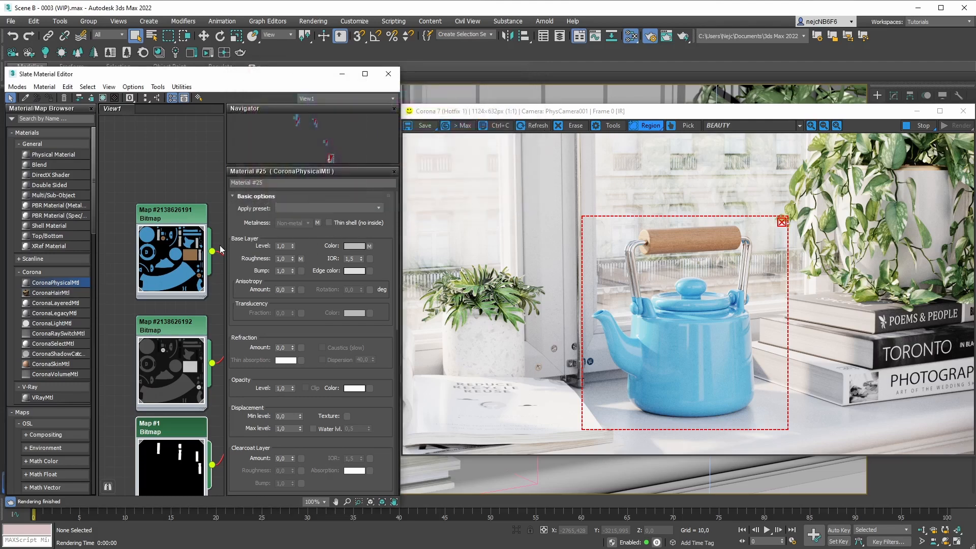
scroll(177, 255, up, 2)
scroll(177, 255, up, 1)
scroll(158, 236, up, 1)
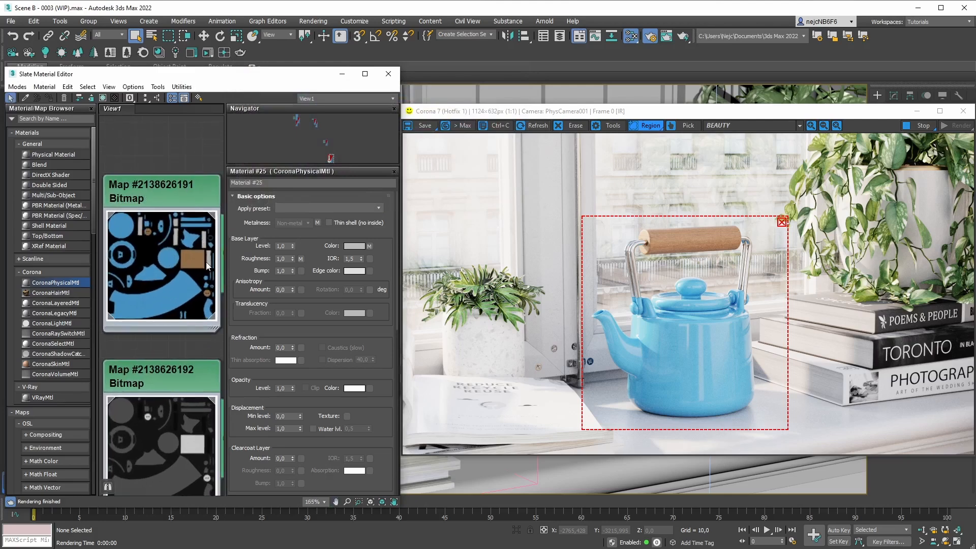
scroll(191, 267, down, 3)
middle_drag(198, 272, 164, 239)
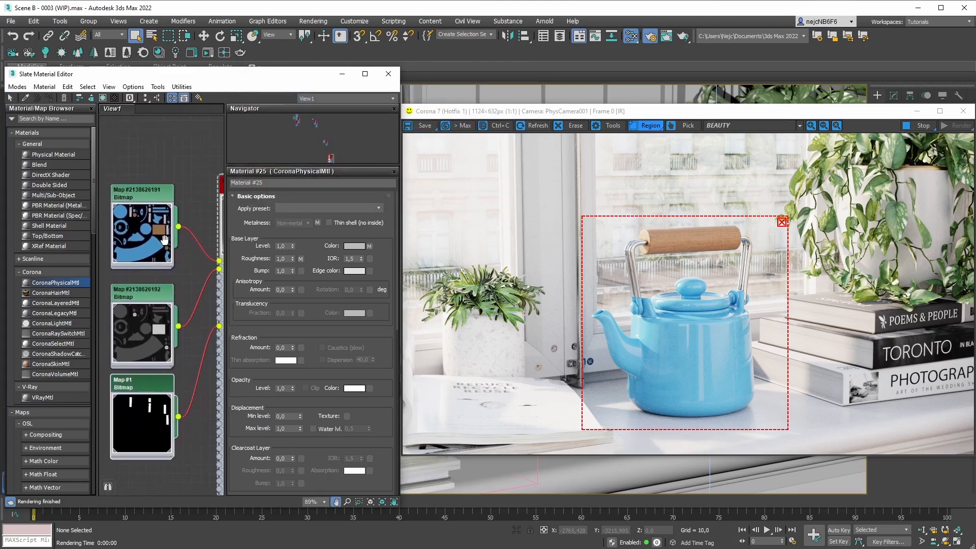